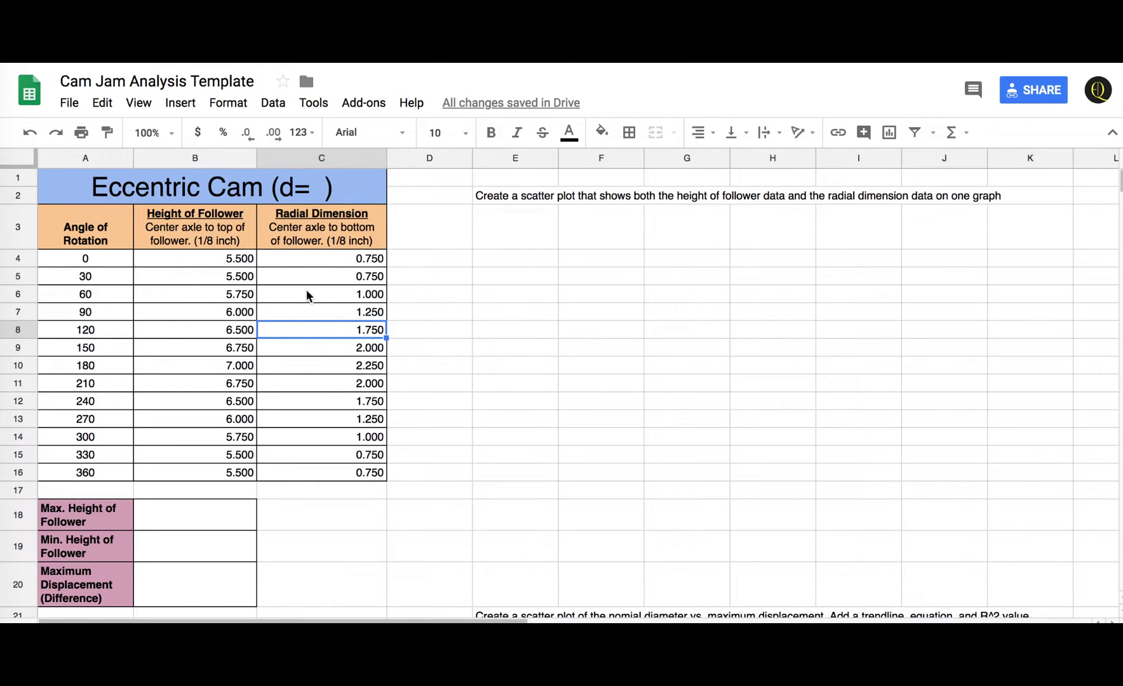
Step: Add 3 after 'd=' in the merged title cell A1 so it reads Eccentric Cam (d= 3 )
{"action": "double_click", "coordinate": [319, 192]}
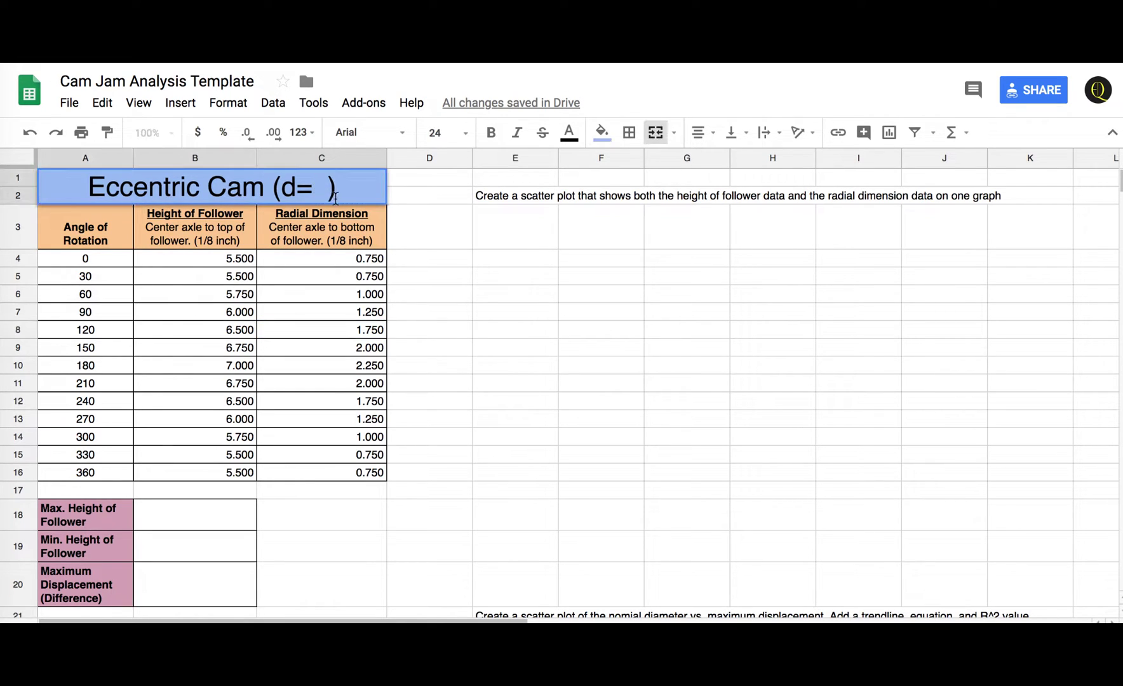
{"action": "left_click", "coordinate": [321, 191]}
{"action": "type", "text": "3"}
{"action": "left_click", "coordinate": [481, 270]}
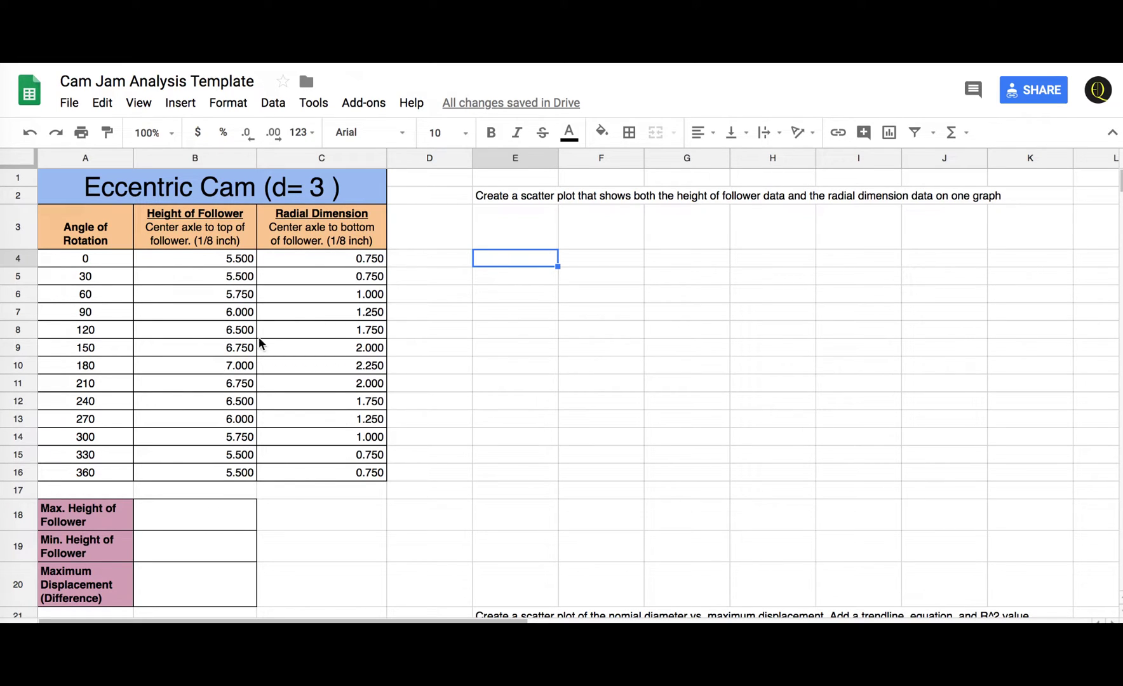
Step: Insert a scatter chart of the cam data A3:C16 with its headers
{"action": "mouse_move", "coordinate": [89, 234]}
{"action": "left_mouse_down"}
{"action": "mouse_move", "coordinate": [311, 420]}
{"action": "mouse_move", "coordinate": [351, 469]}
{"action": "left_mouse_up"}
{"action": "left_click", "coordinate": [178, 102]}
{"action": "left_click", "coordinate": [210, 302]}
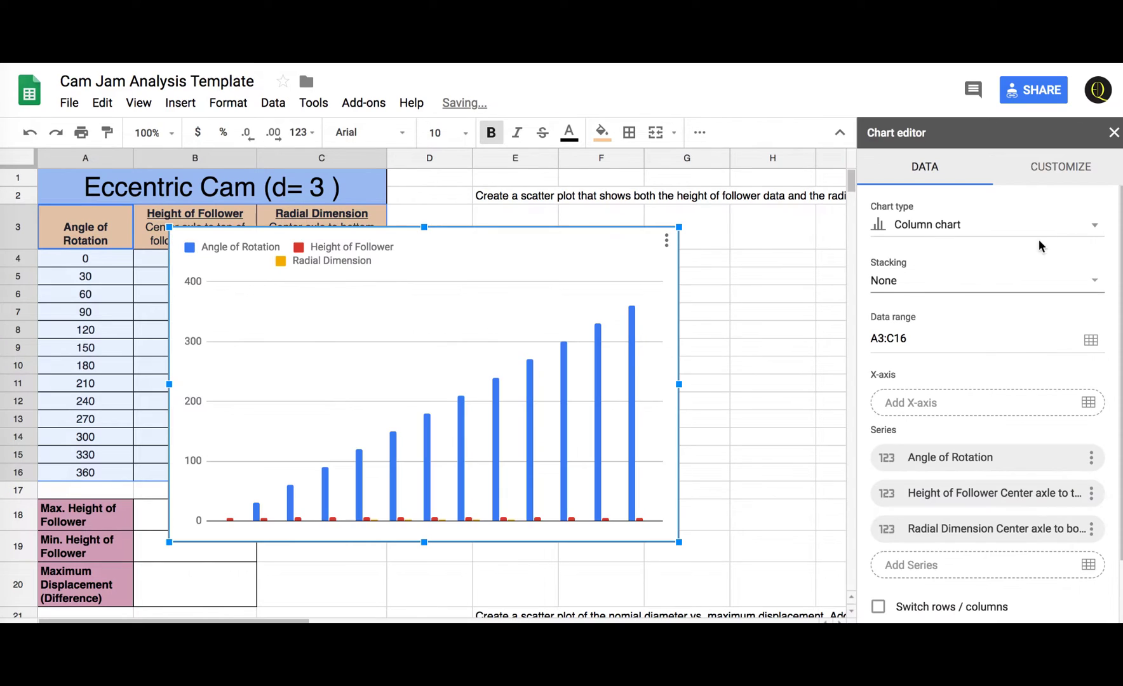
{"action": "left_click", "coordinate": [972, 230]}
{"action": "scroll", "coordinate": [933, 413], "scroll_direction": "down", "scroll_amount": 10}
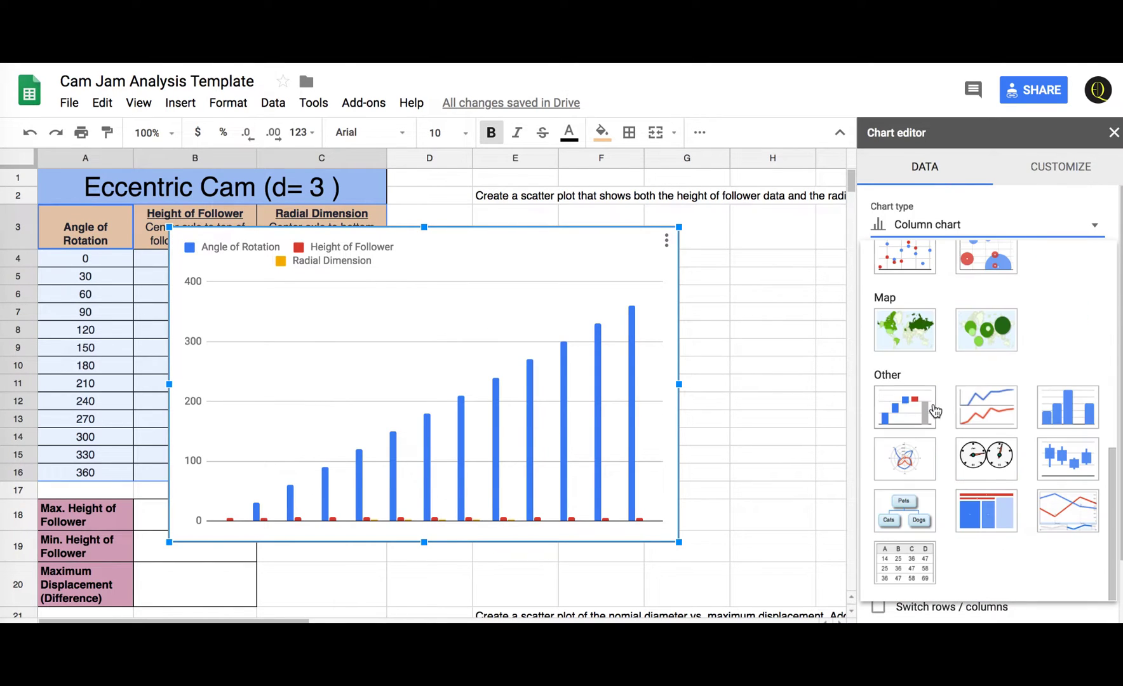
{"action": "left_click", "coordinate": [910, 258]}
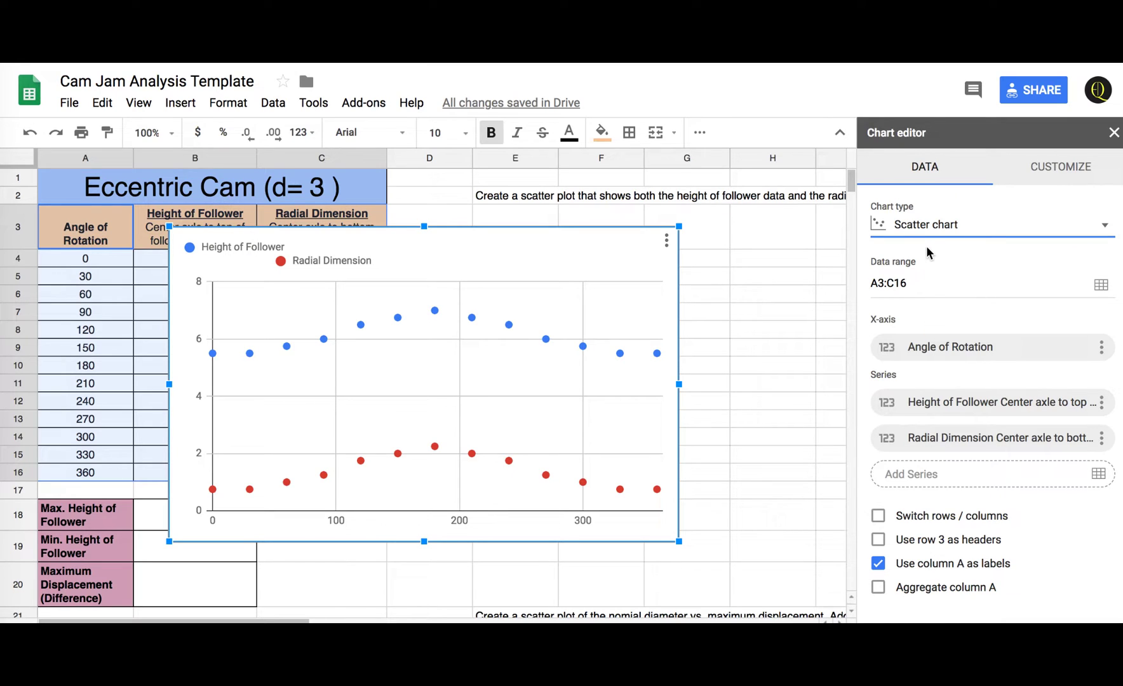
Step: Set the chart's background colour to pale yellow under Customize > Chart style
{"action": "left_click", "coordinate": [1053, 173]}
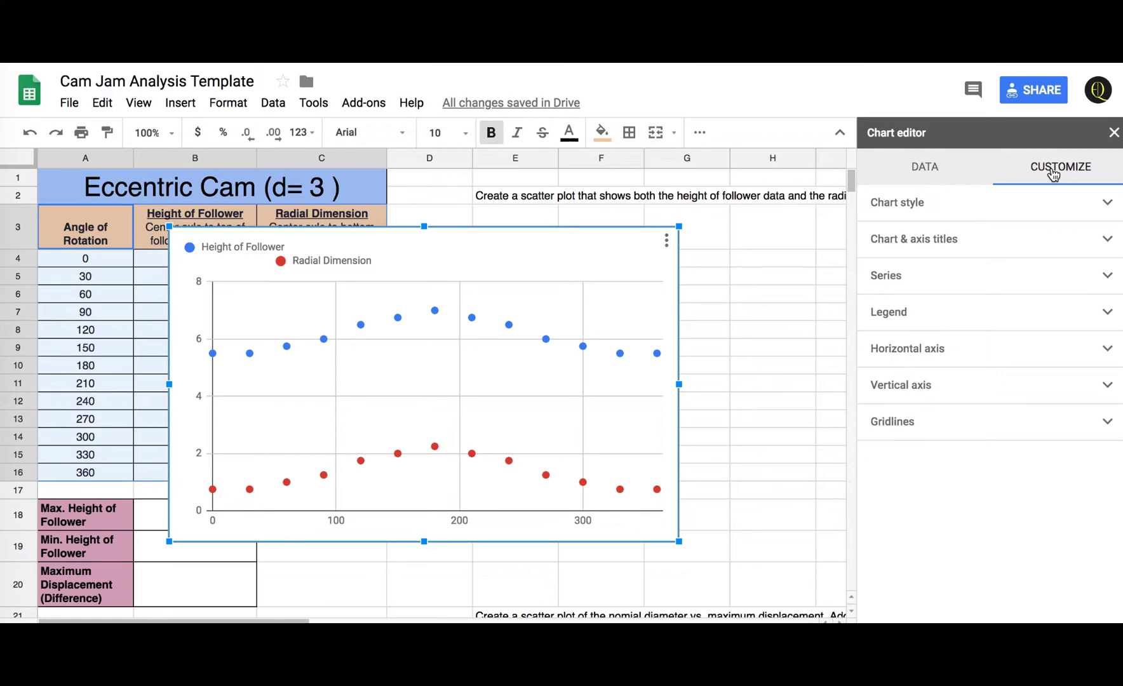
{"action": "left_click", "coordinate": [915, 217]}
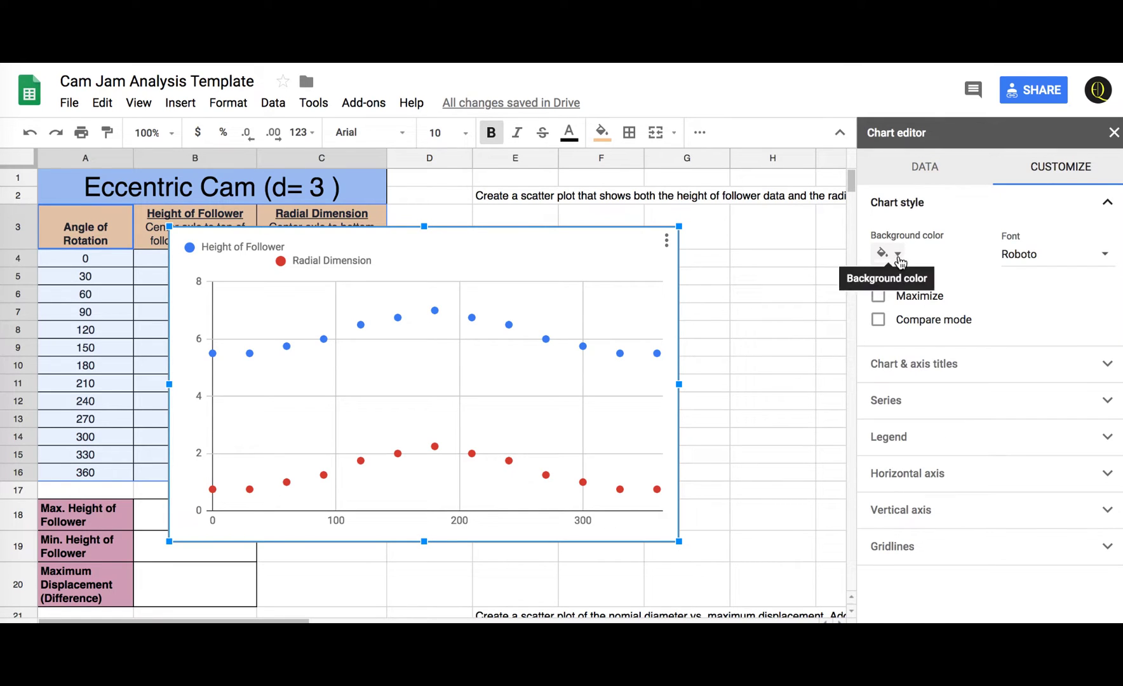
{"action": "left_click", "coordinate": [893, 254]}
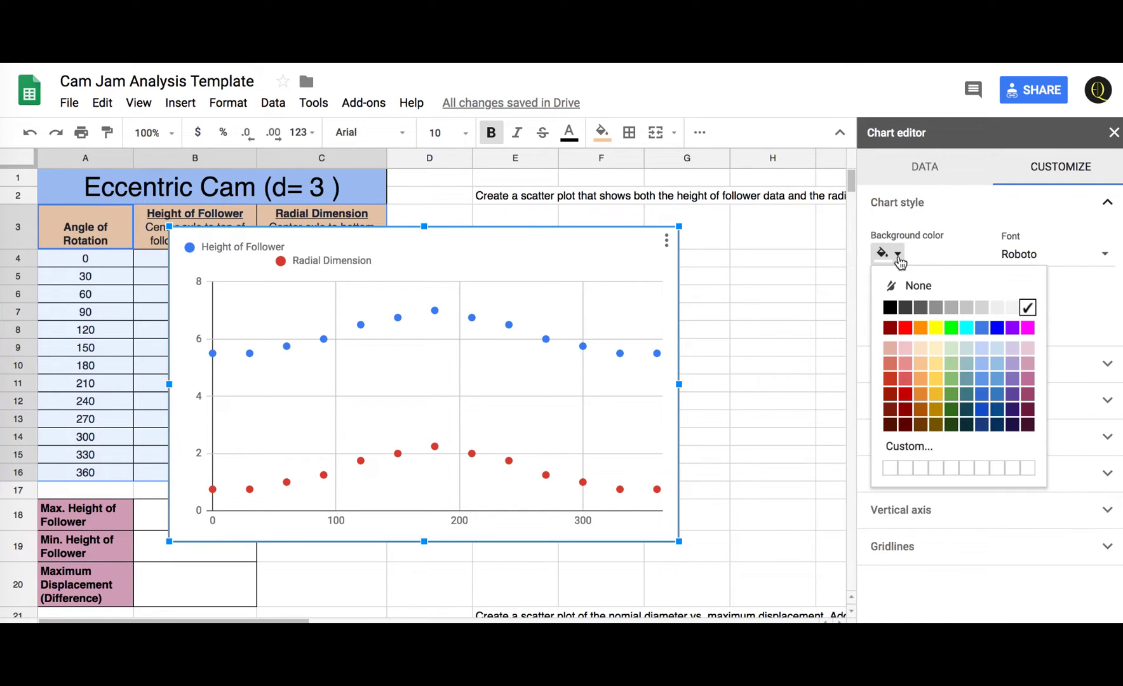
{"action": "left_click", "coordinate": [937, 349]}
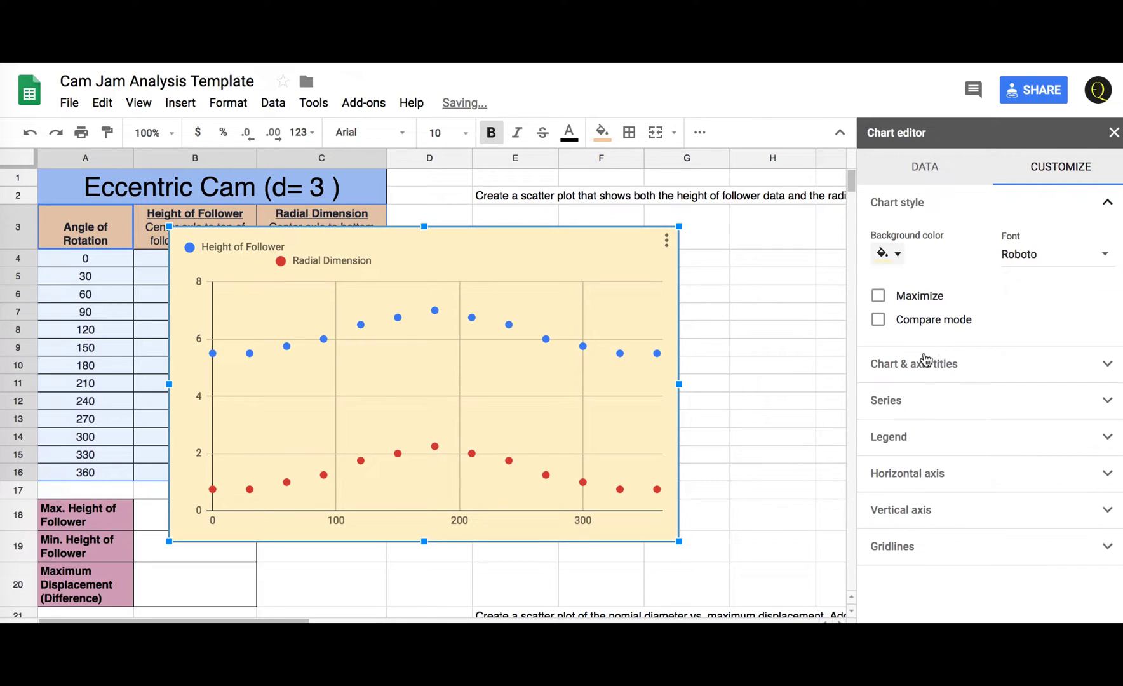
{"action": "left_click", "coordinate": [923, 364]}
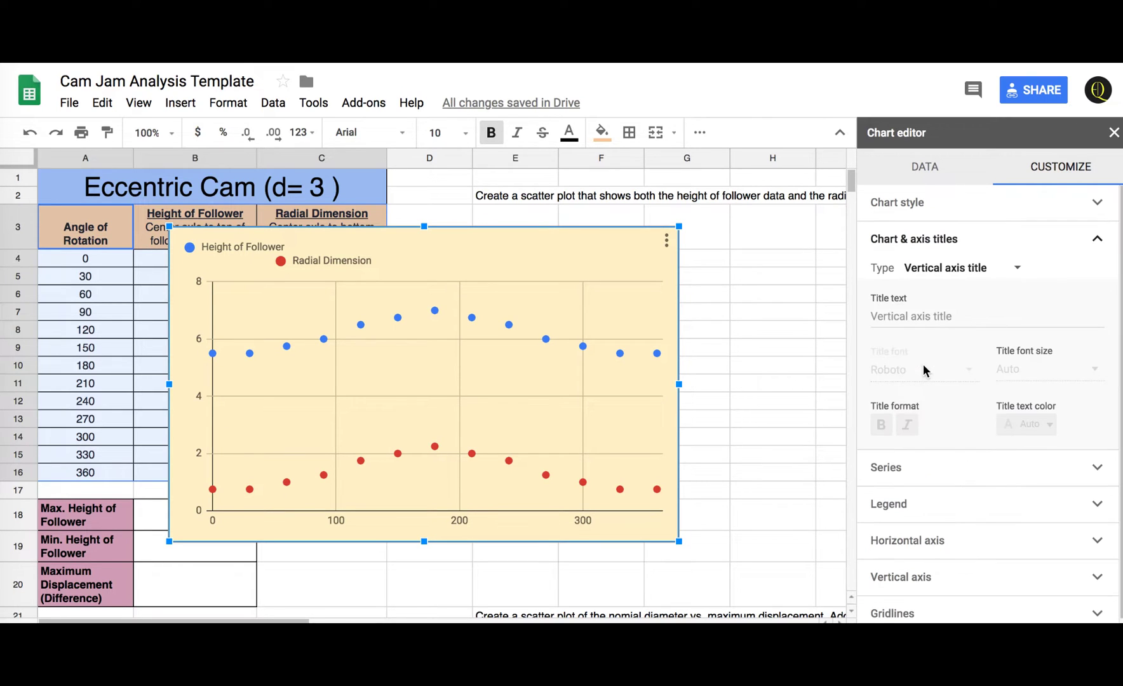
Step: Set the chart title to 'Eccentric Cam (d=3)', correcting the mistyped n=3
{"action": "left_click", "coordinate": [1004, 268]}
{"action": "left_click", "coordinate": [987, 202]}
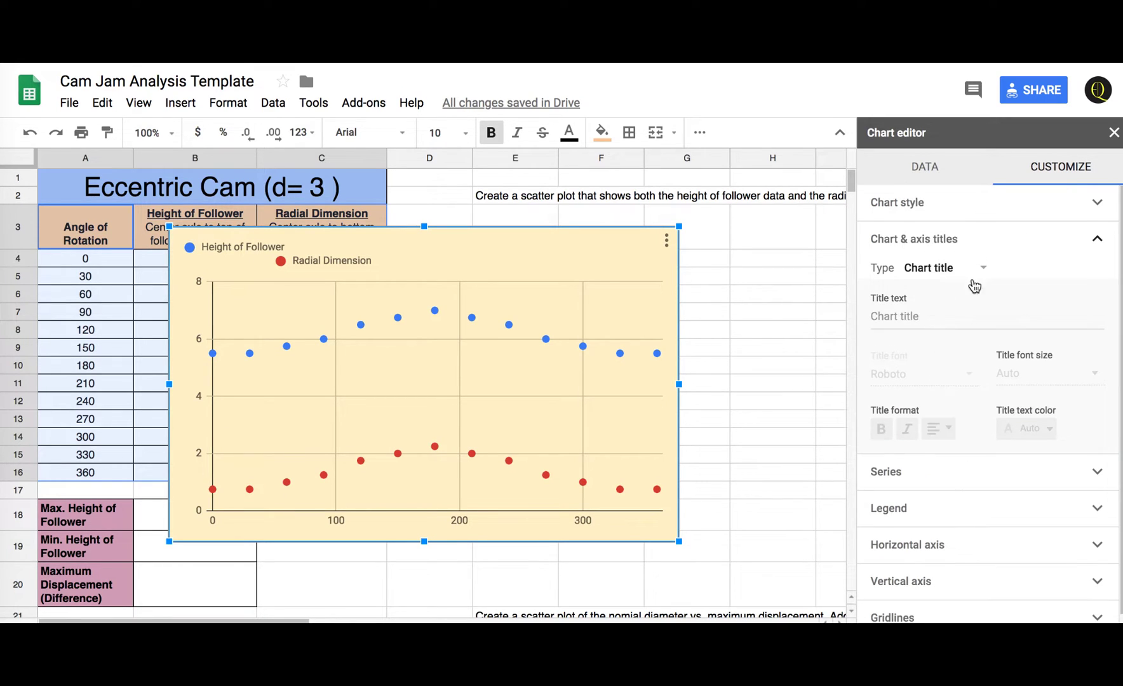
{"action": "left_click", "coordinate": [936, 316]}
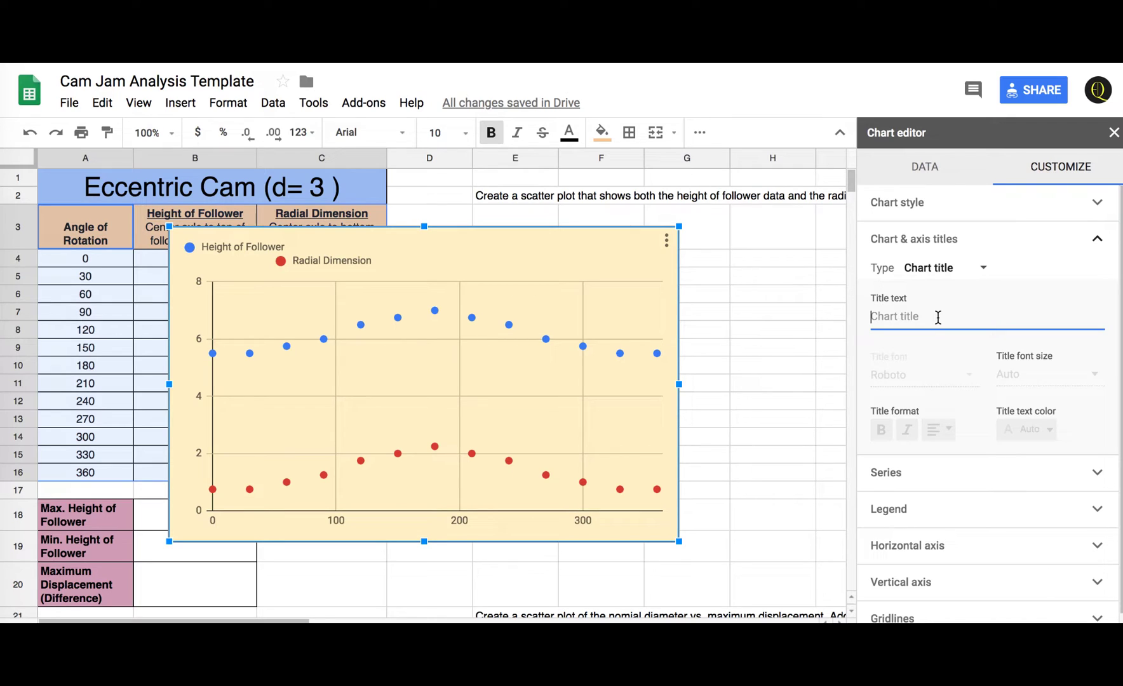
{"action": "type", "text": "Eccentri"}
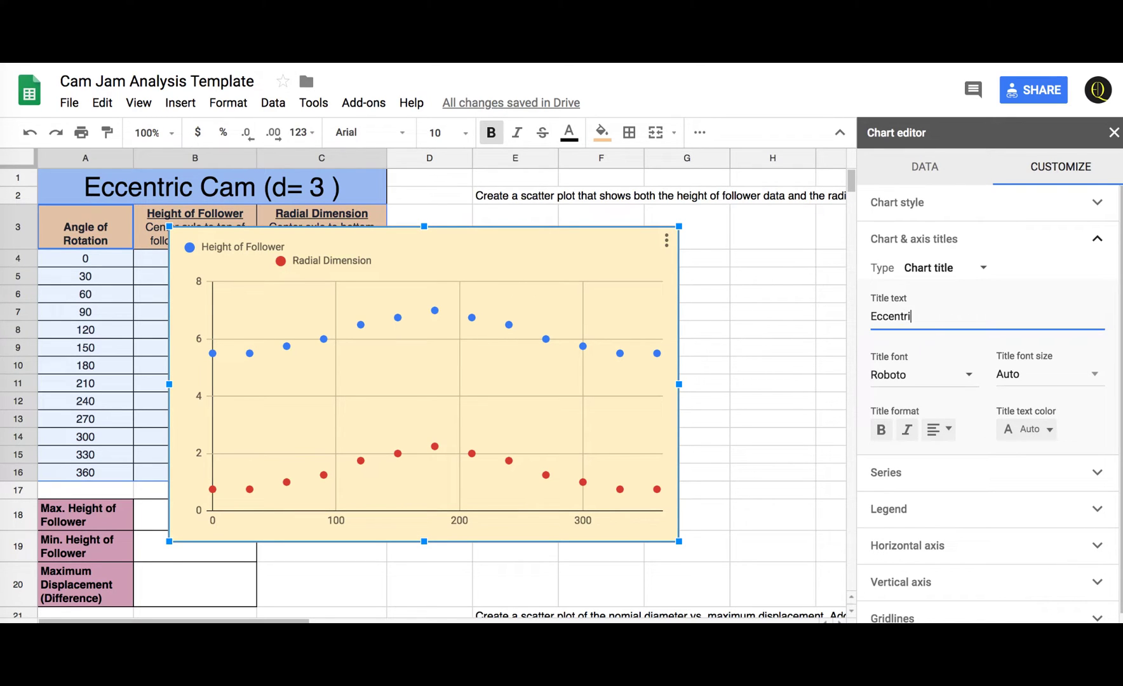
{"action": "type", "text": "c Cam (n=3"}
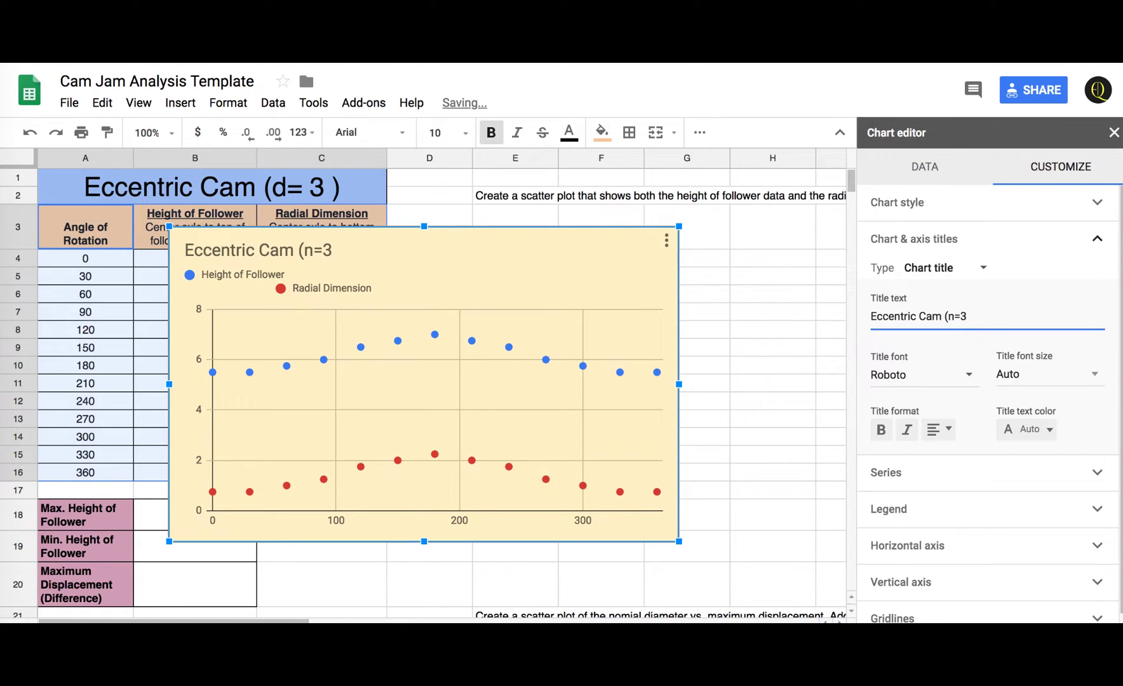
{"action": "key", "text": "BackSpace"}
{"action": "key", "text": "BackSpace"}
{"action": "key", "text": "BackSpace"}
{"action": "type", "text": "d="}
{"action": "key", "text": "BackSpace"}
{"action": "type", "text": "3)"}
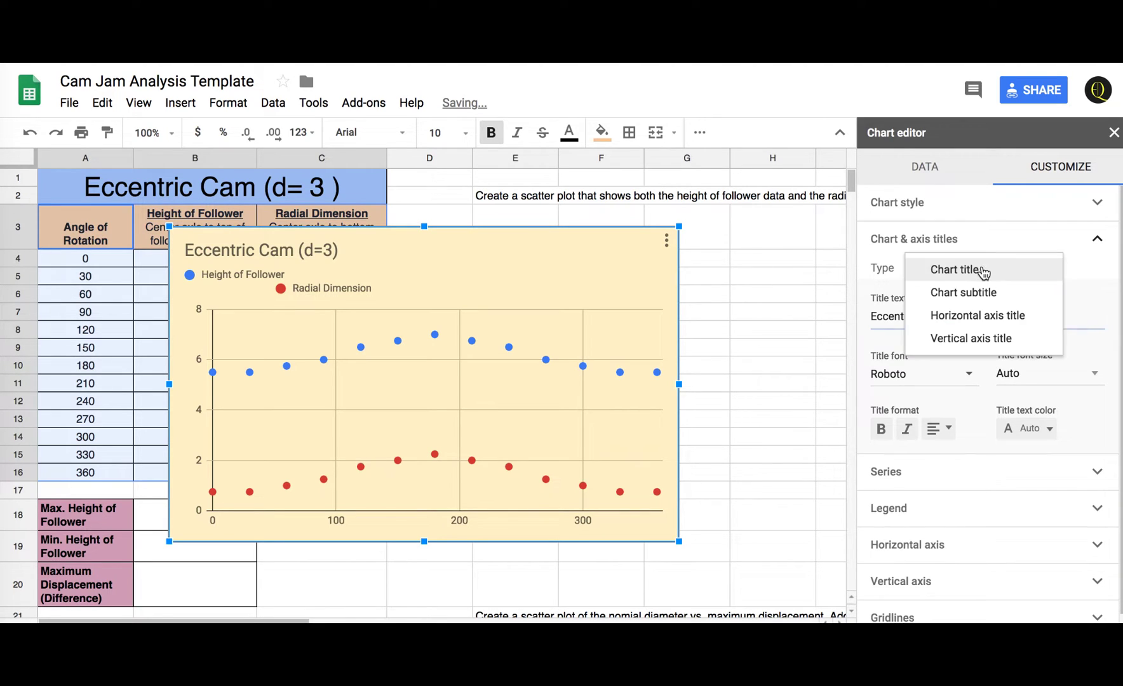
Step: Title the horizontal axis 'Angle of Rotation' and the vertical axis 'Height'
{"action": "left_click", "coordinate": [982, 267]}
{"action": "left_click", "coordinate": [983, 315]}
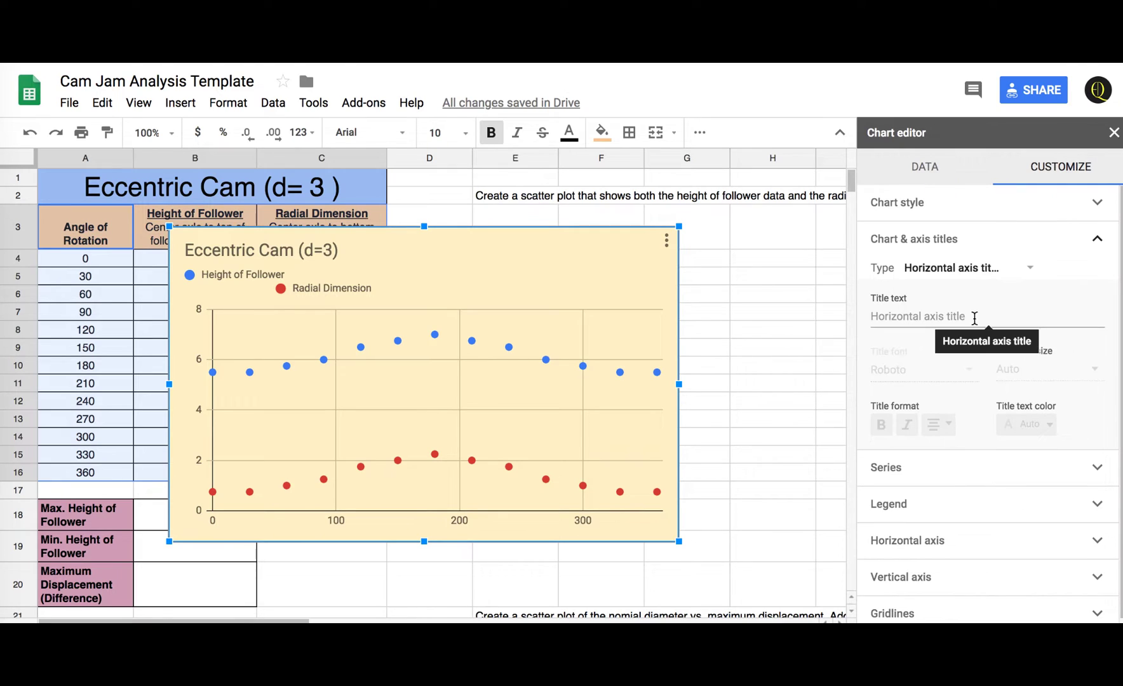
{"action": "left_click", "coordinate": [955, 317]}
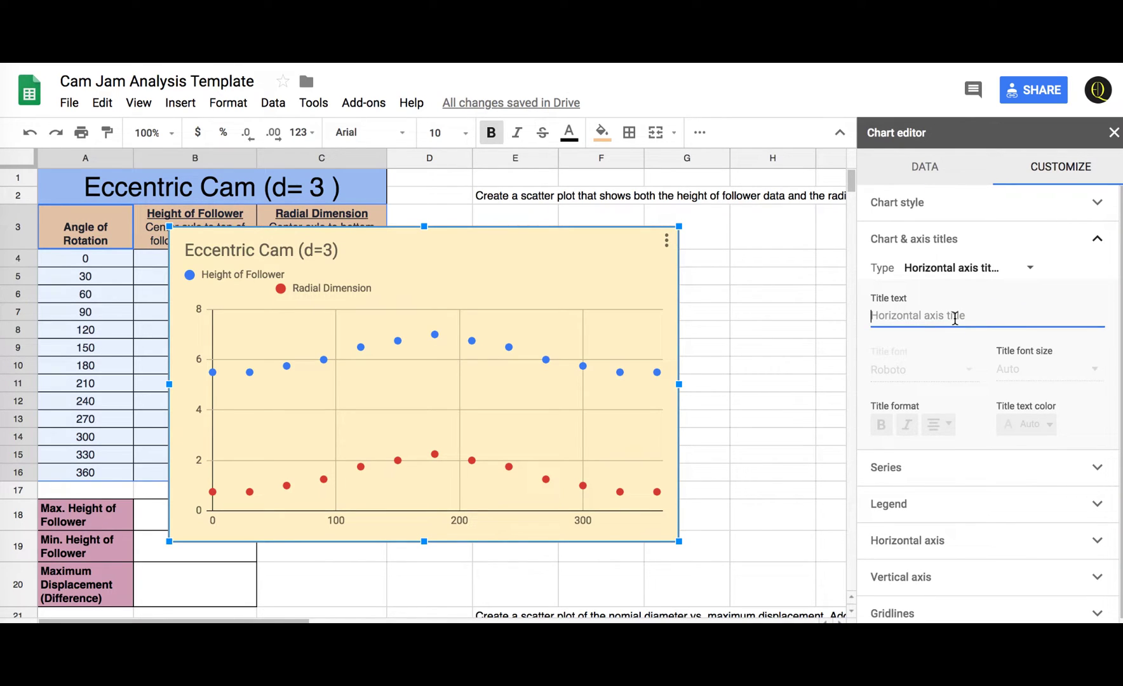
{"action": "type", "text": "Angle of Rot"}
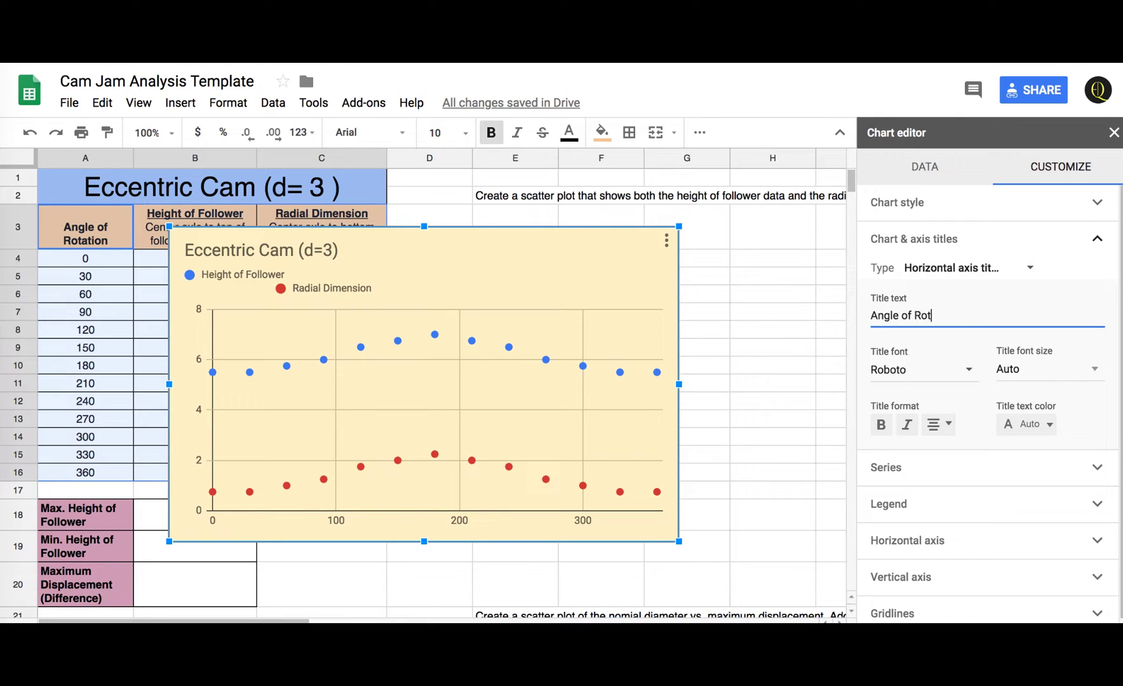
{"action": "type", "text": "ation"}
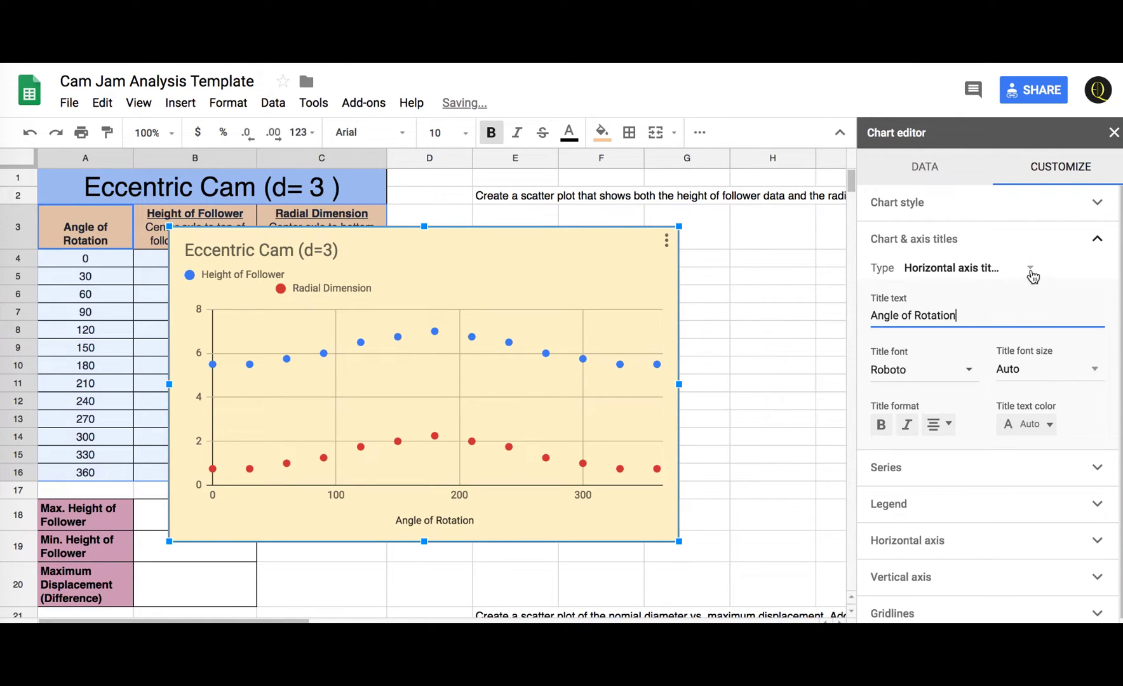
{"action": "left_click", "coordinate": [1030, 270]}
{"action": "left_click", "coordinate": [1012, 293]}
{"action": "left_click", "coordinate": [942, 316]}
{"action": "type", "text": "Height"}
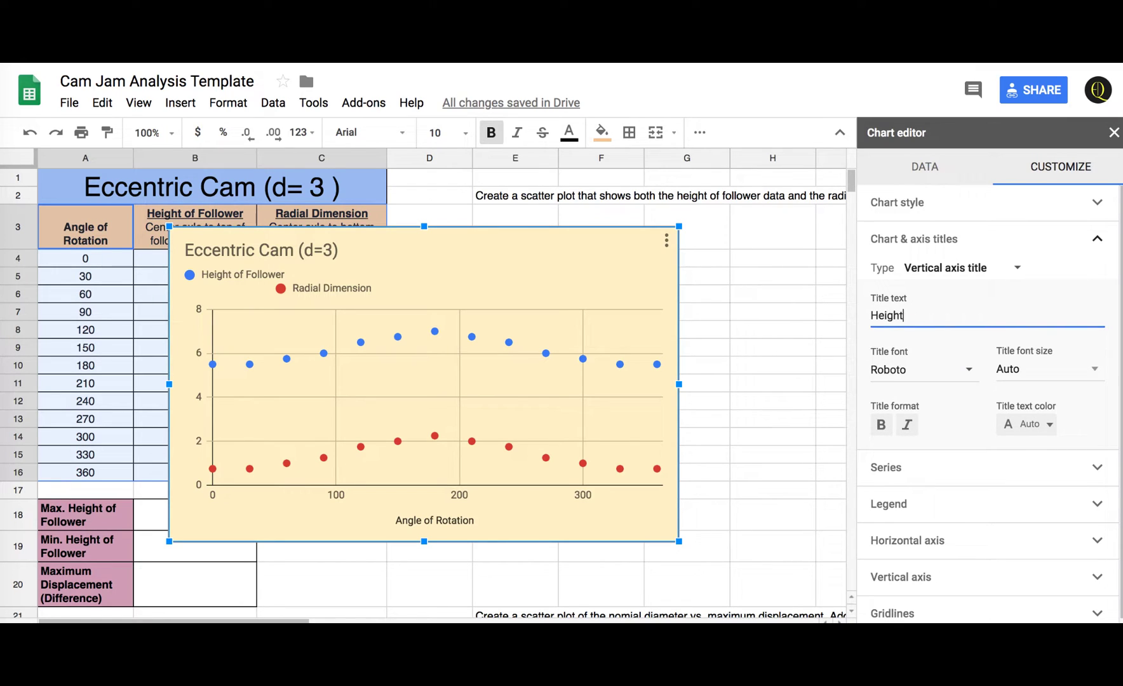
{"action": "left_click", "coordinate": [1015, 270]}
{"action": "left_click", "coordinate": [1015, 270]}
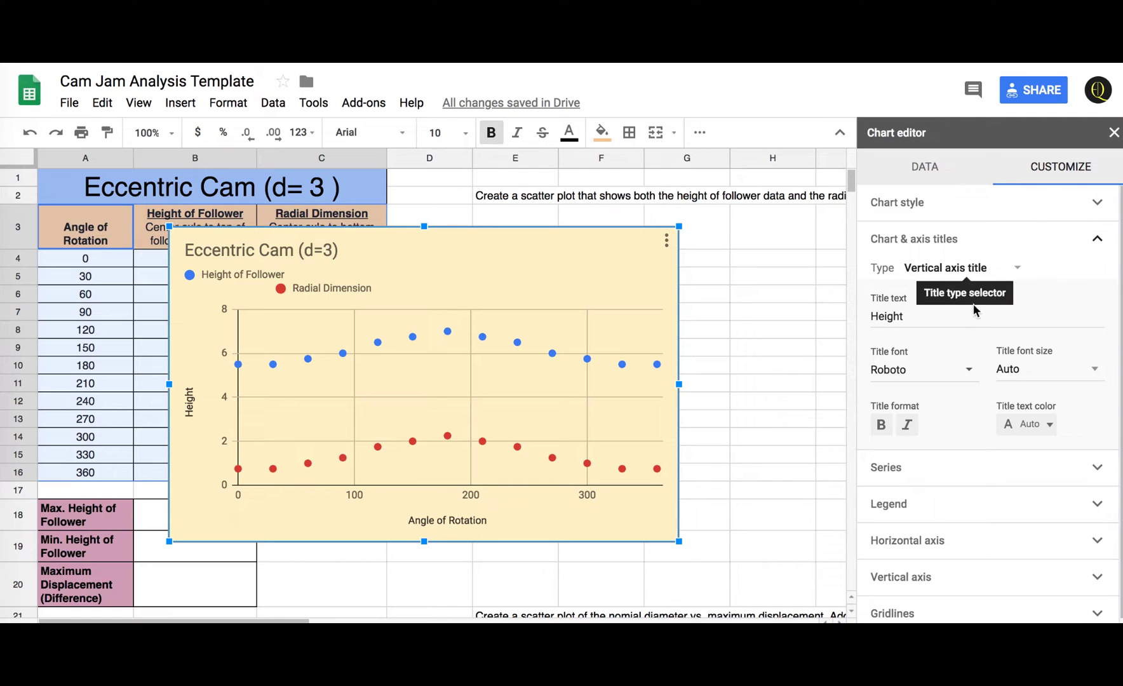
Step: Place the chart legend on the right side of the plot
{"action": "left_click", "coordinate": [930, 243]}
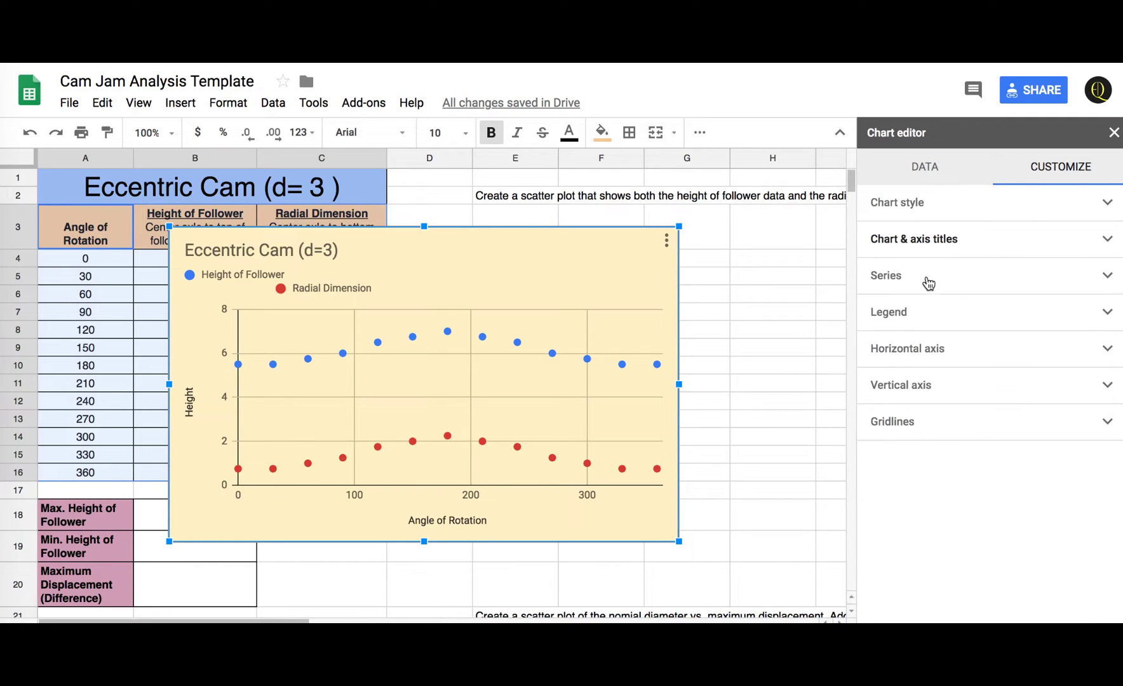
{"action": "left_click", "coordinate": [903, 322]}
{"action": "left_click", "coordinate": [909, 363]}
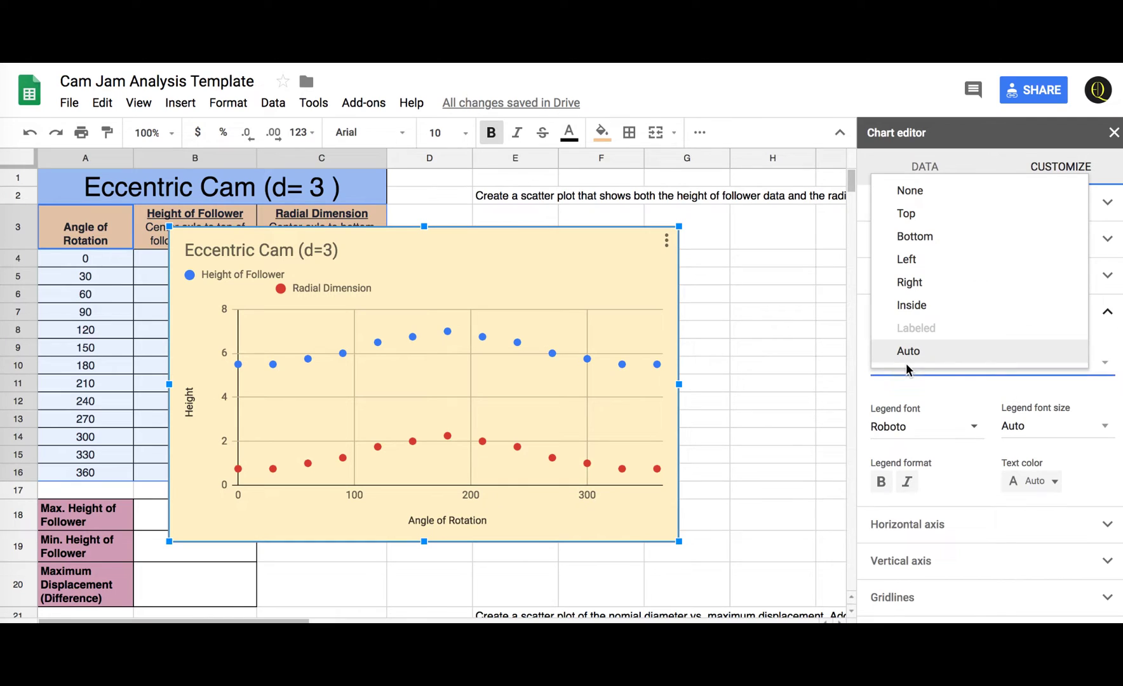
{"action": "left_click", "coordinate": [922, 283]}
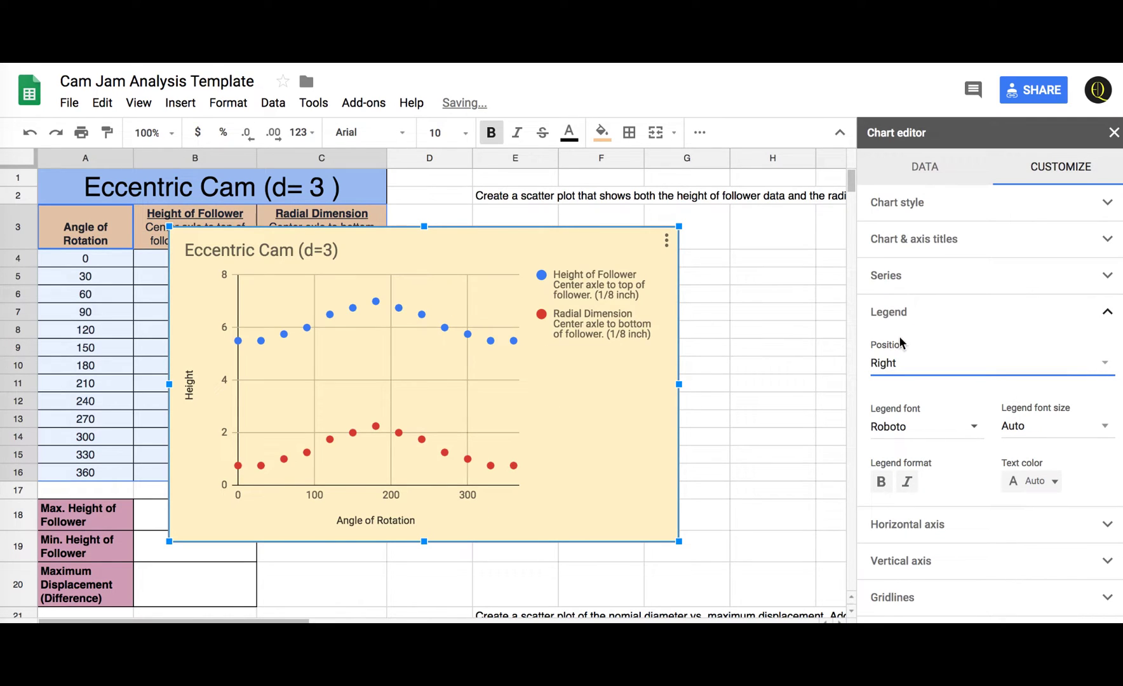
Step: Try trendlines on both series in the Series settings, then remove them again
{"action": "left_click", "coordinate": [901, 278]}
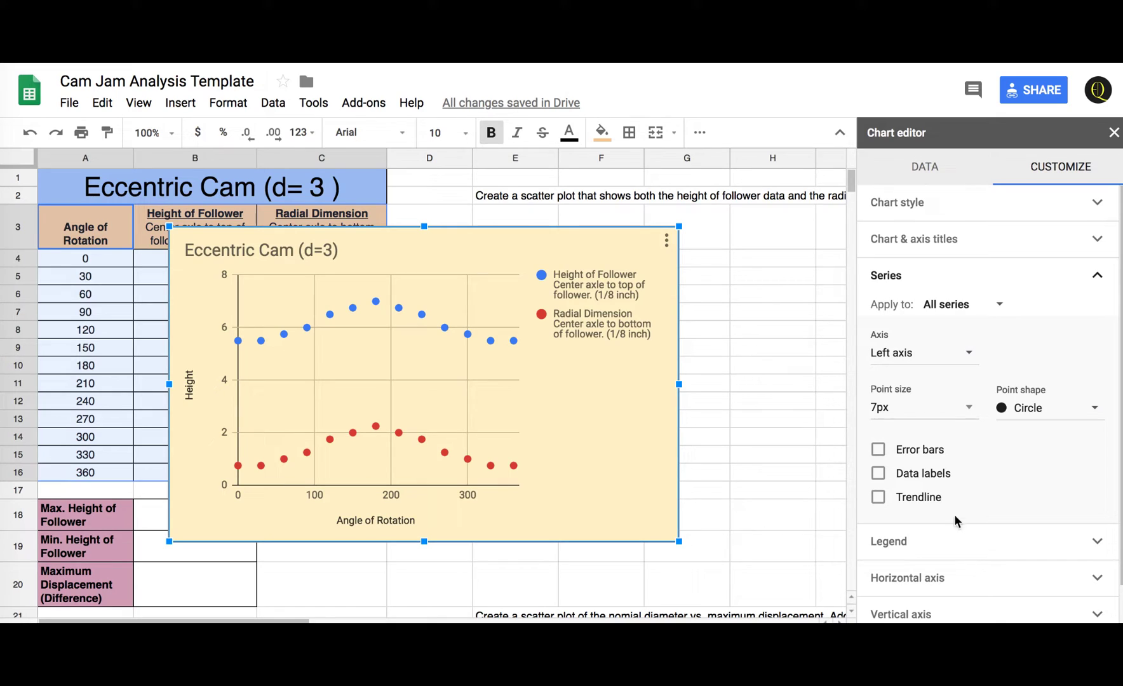
{"action": "left_click", "coordinate": [878, 498]}
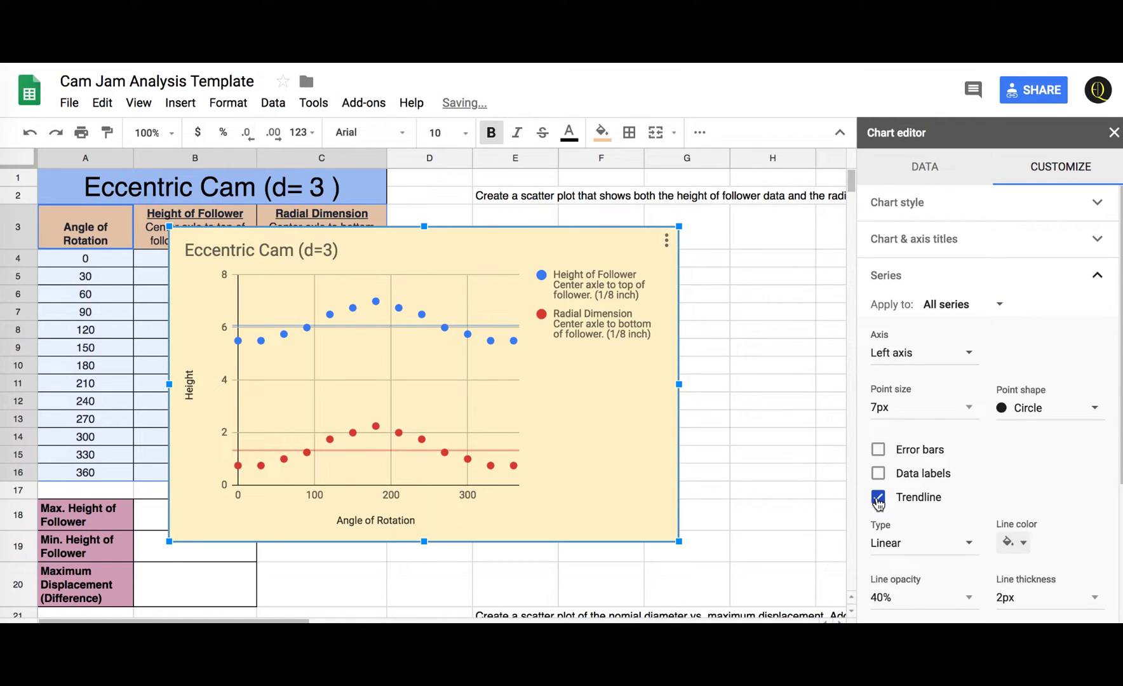
{"action": "left_click", "coordinate": [879, 499]}
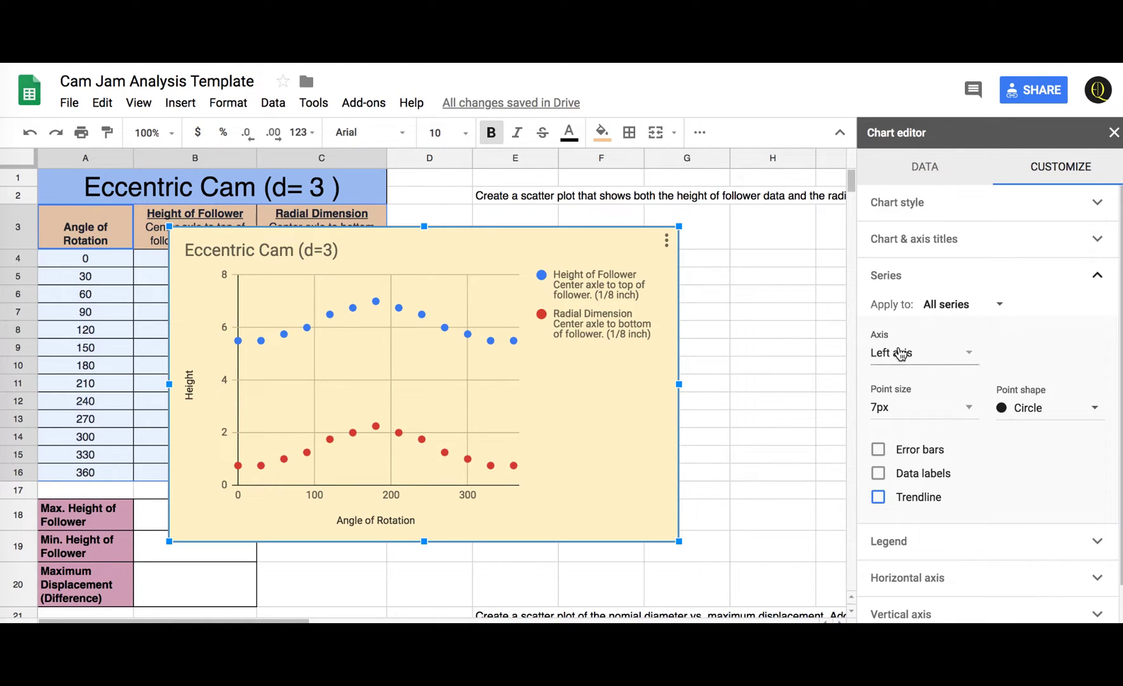
{"action": "left_click", "coordinate": [893, 285]}
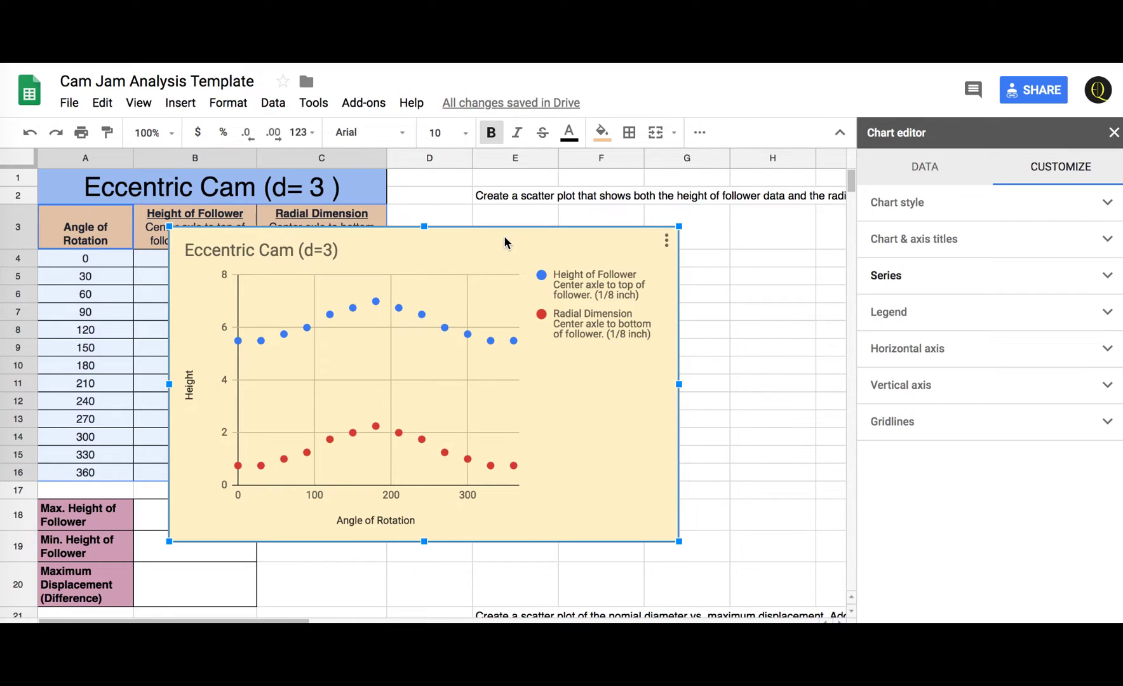
Step: Shrink the chart and move it beside the data table
{"action": "left_click_drag", "start_coordinate": [504, 238], "coordinate": [740, 233]}
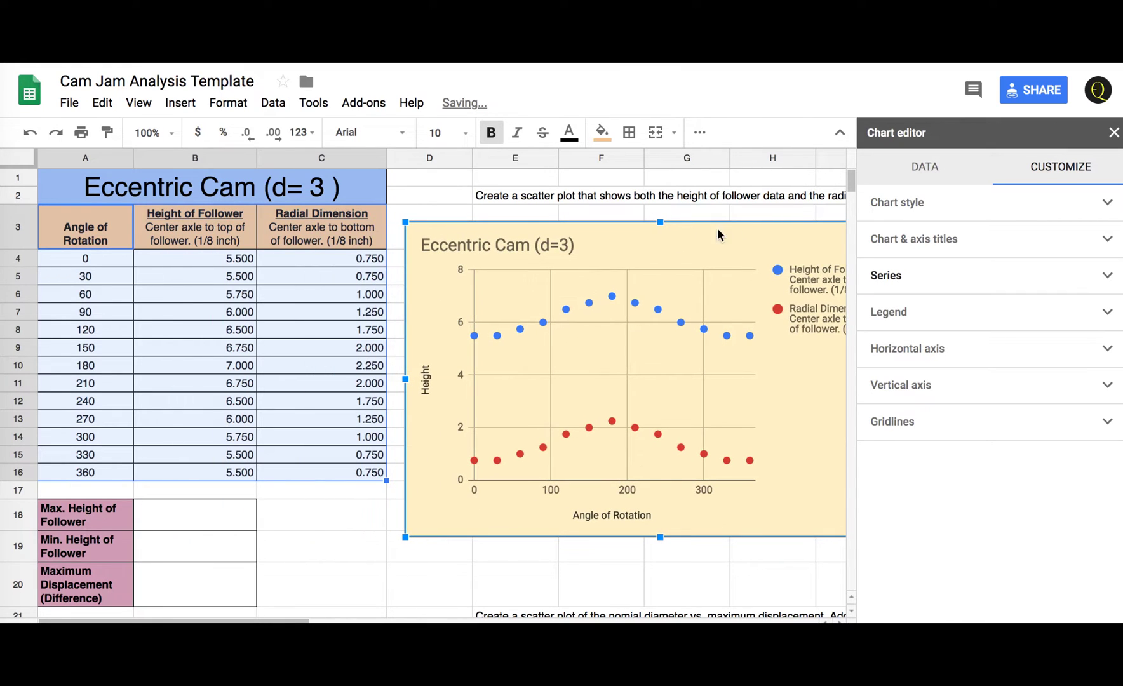
{"action": "left_click_drag", "start_coordinate": [403, 222], "coordinate": [451, 248]}
{"action": "left_click_drag", "start_coordinate": [700, 260], "coordinate": [651, 224]}
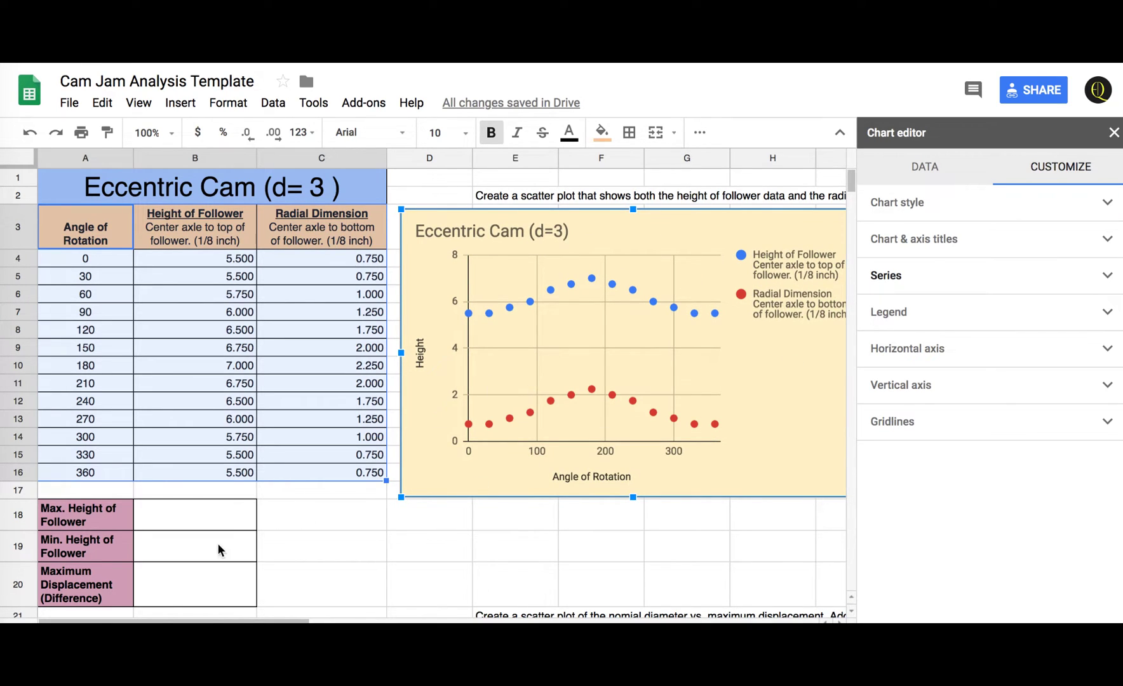
Step: Close the chart editor and select the follower heights B4:B16
{"action": "left_click", "coordinate": [234, 510]}
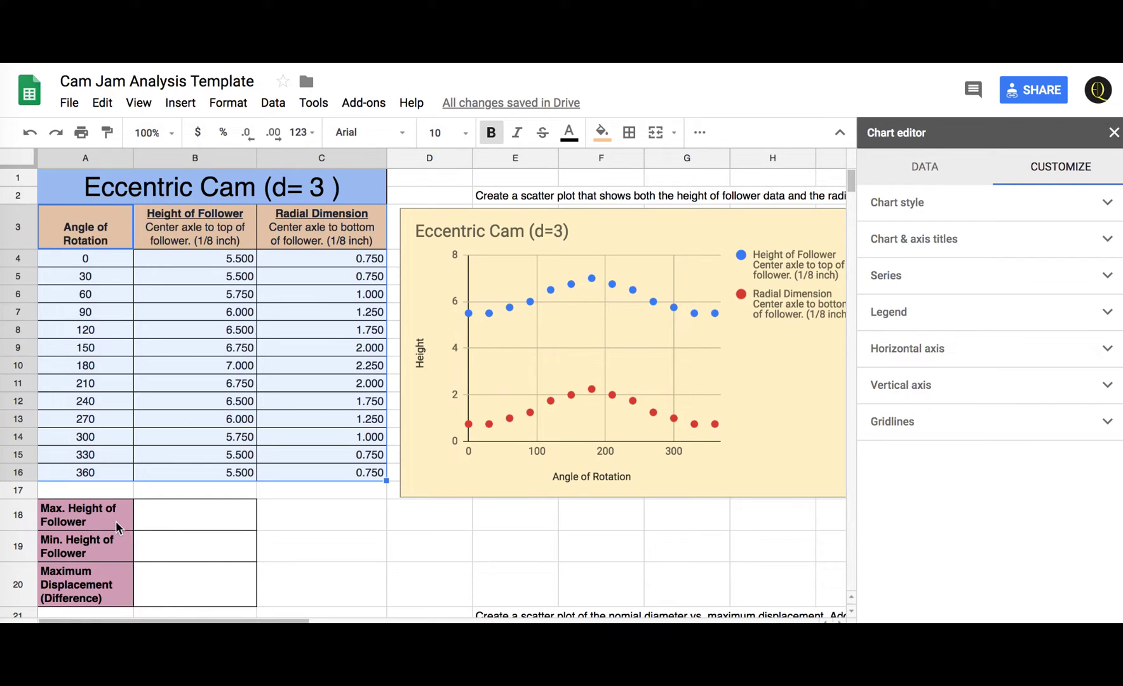
{"action": "left_click", "coordinate": [338, 263]}
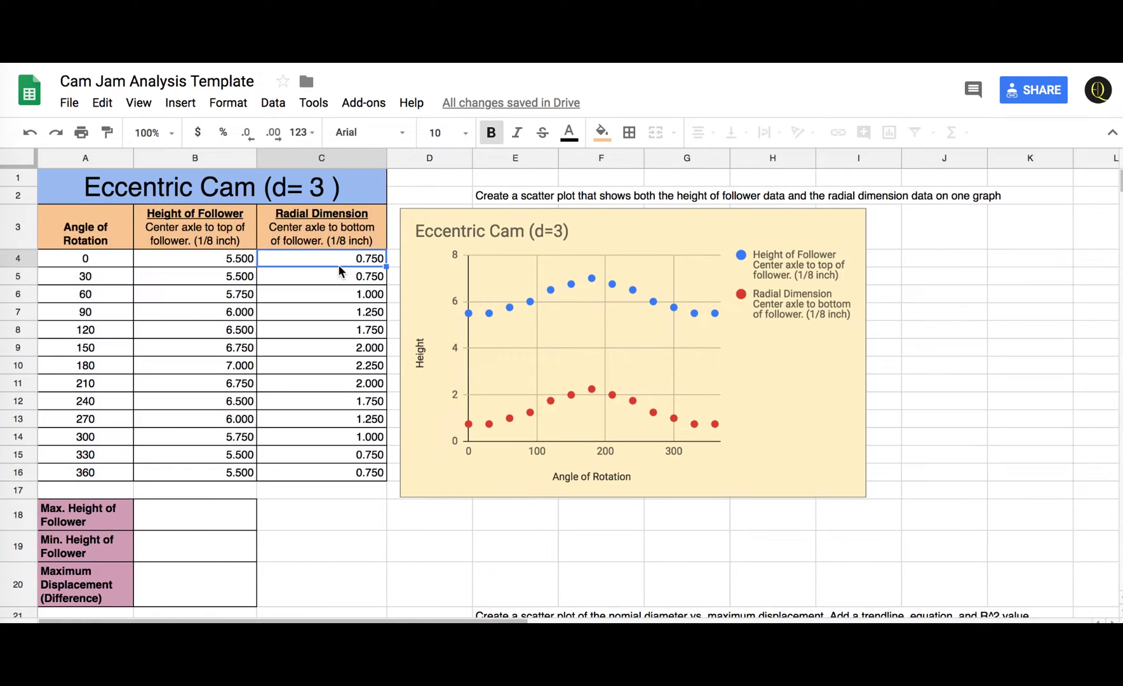
{"action": "left_click", "coordinate": [223, 256]}
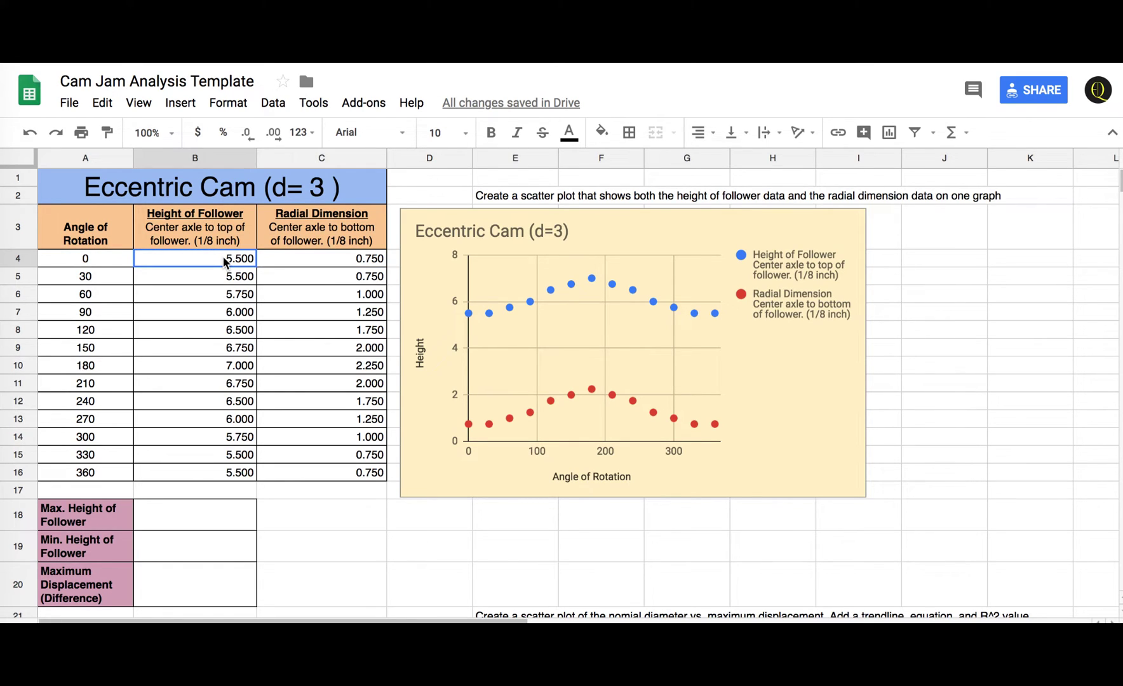
{"action": "left_click_drag", "start_coordinate": [223, 256], "coordinate": [231, 473]}
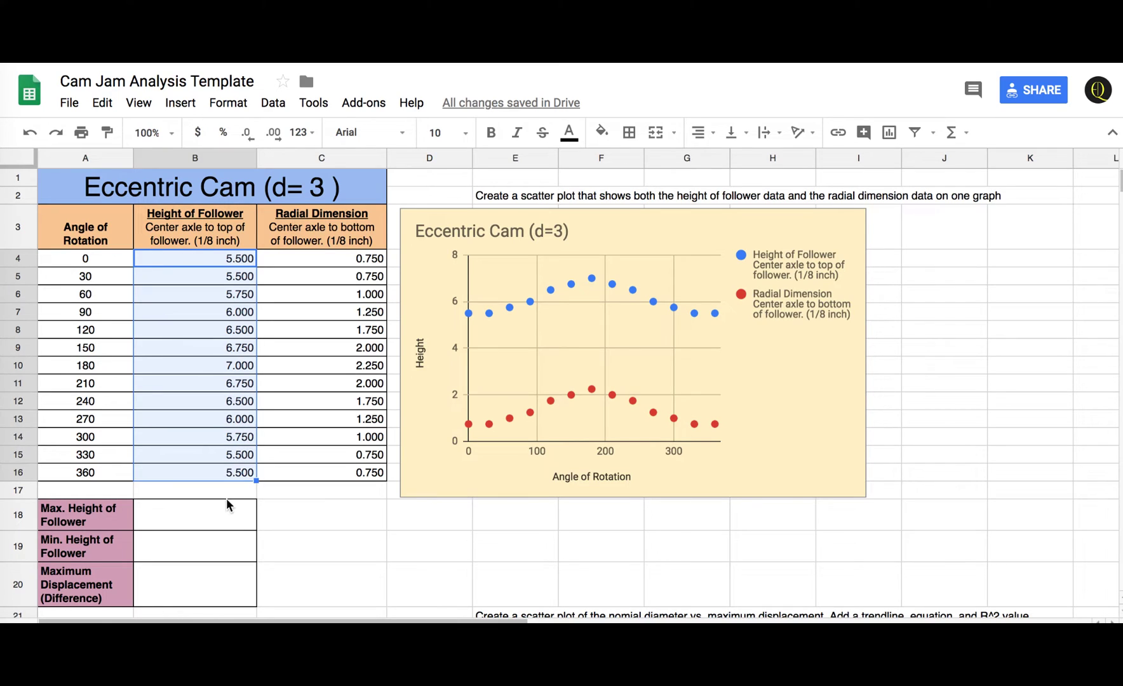
Step: Enter =MAX(B4:B16) in B18 for the maximum follower height
{"action": "left_click", "coordinate": [228, 516]}
{"action": "type", "text": "=MA"}
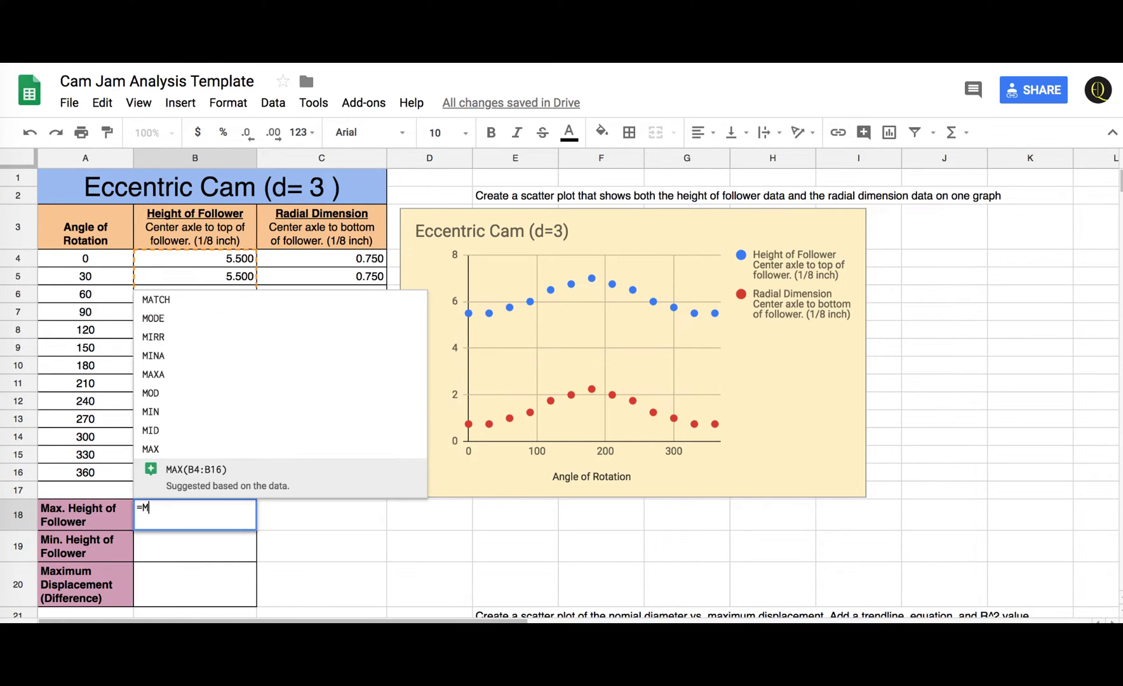
{"action": "left_click", "coordinate": [161, 449]}
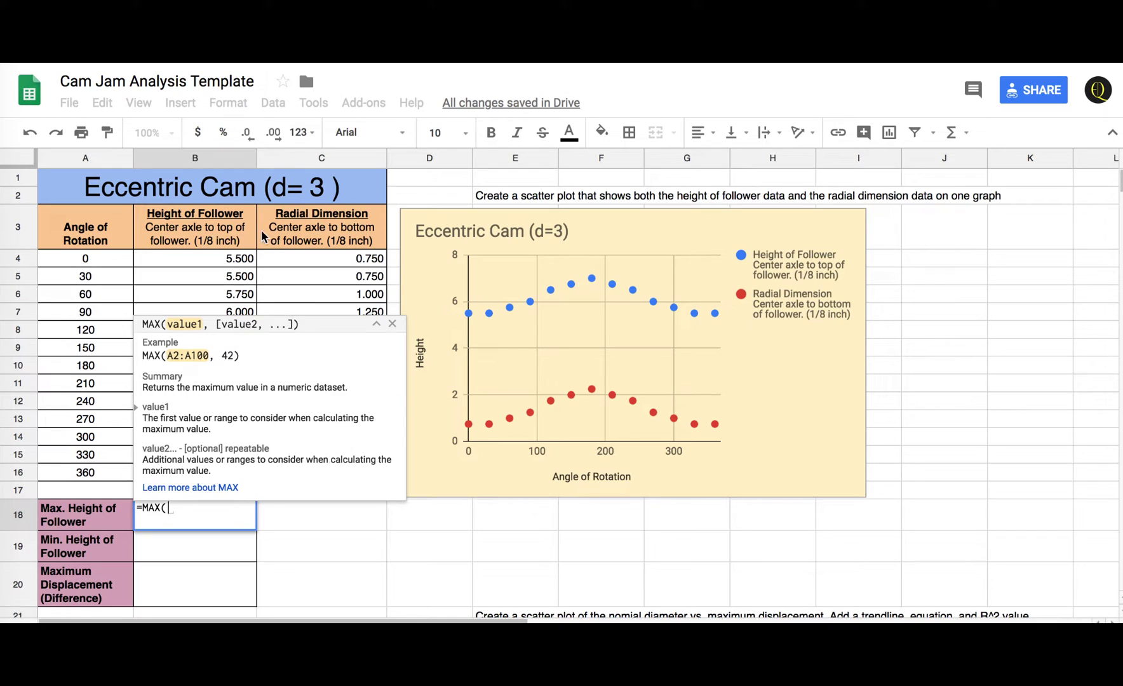
{"action": "left_click_drag", "start_coordinate": [241, 258], "coordinate": [247, 475]}
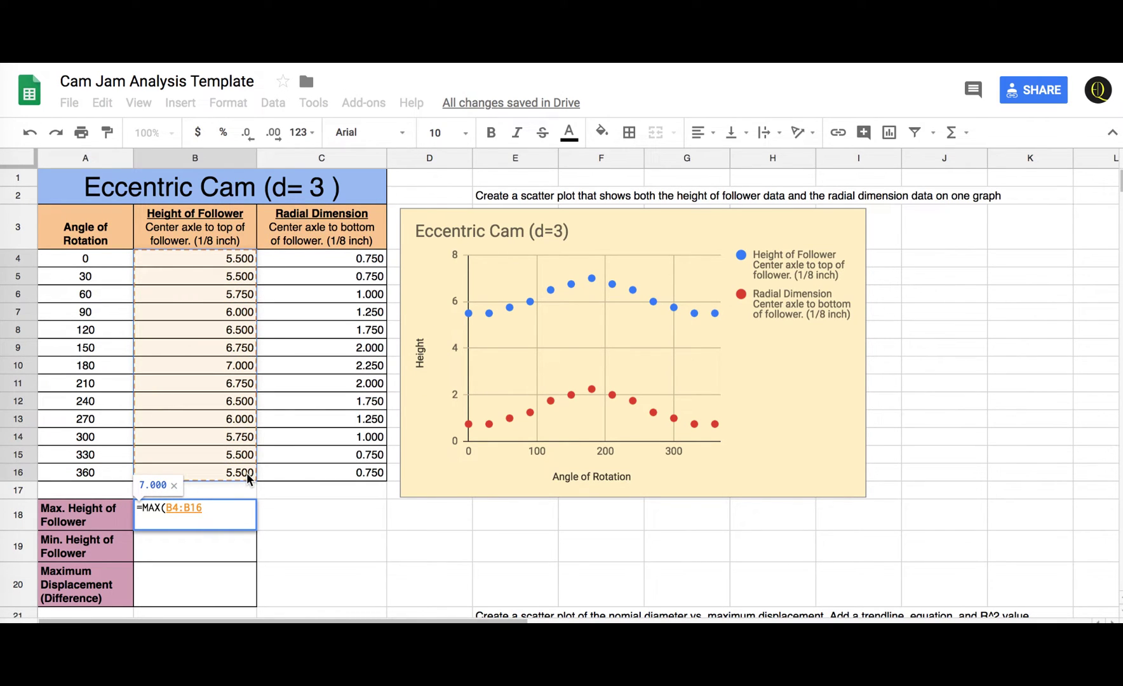
{"action": "key", "text": "Return"}
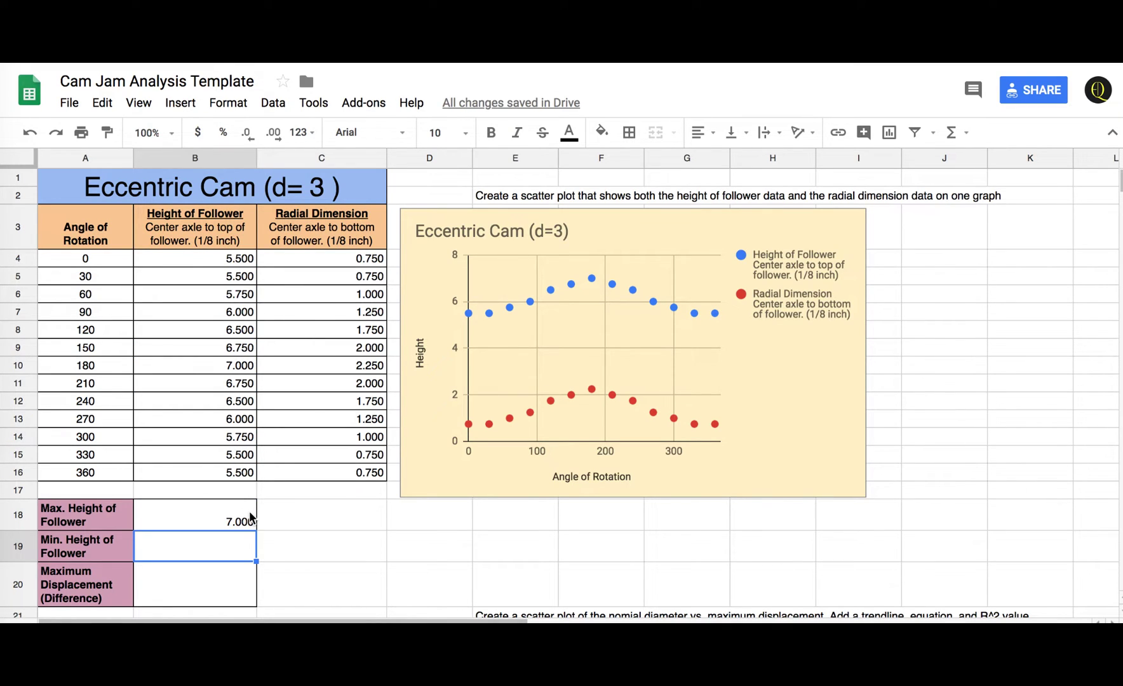
{"action": "type", "text": "=M"}
Step: Enter =MIN(B4:B16) in B19 for the minimum follower height
{"action": "left_click", "coordinate": [156, 463]}
{"action": "left_click_drag", "start_coordinate": [244, 259], "coordinate": [239, 470]}
{"action": "key", "text": "Return"}
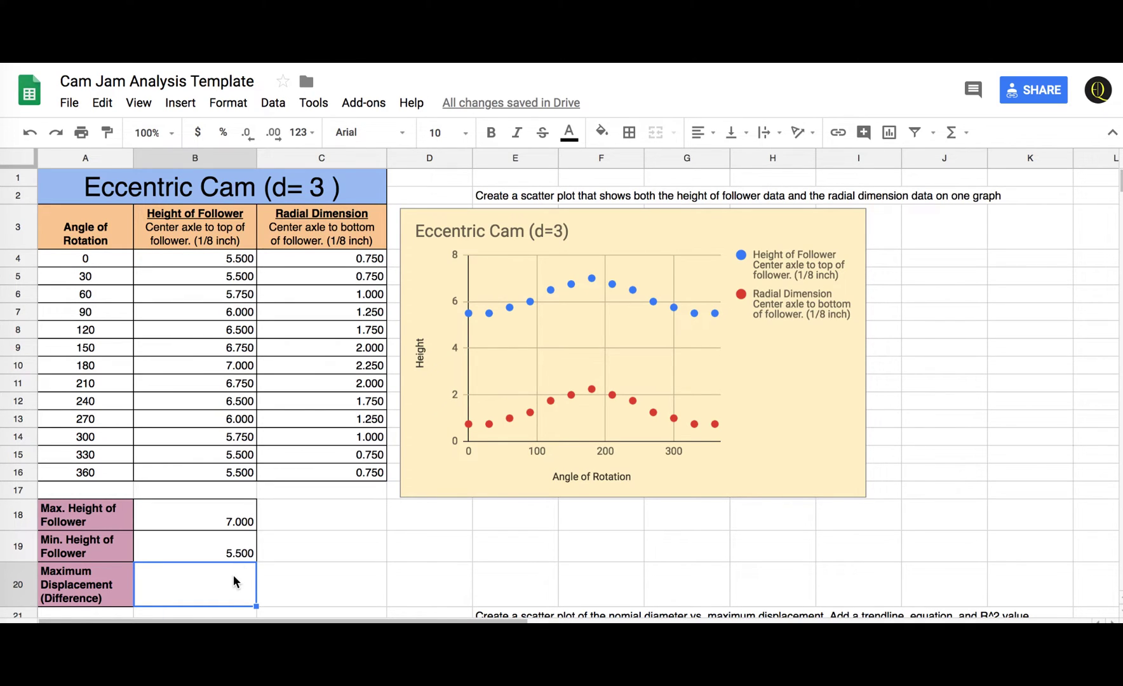
{"action": "type", "text": "="}
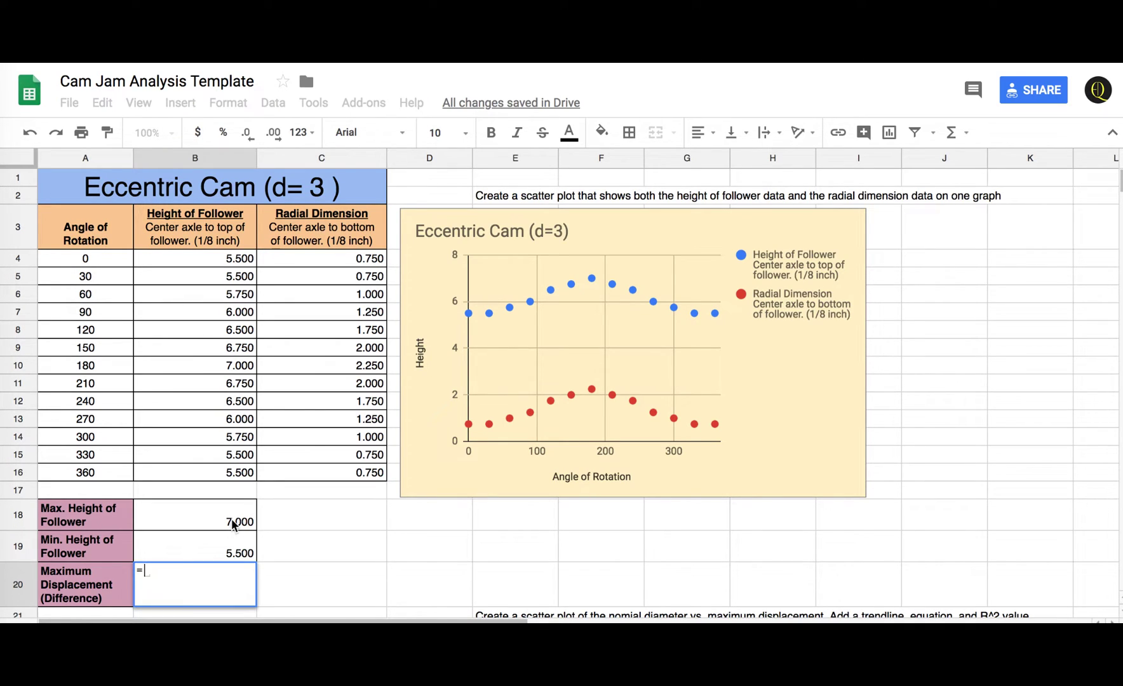
Step: Enter =B18-B19 in B20 to get the 1.500 maximum displacement
{"action": "left_click", "coordinate": [232, 518]}
{"action": "type", "text": "-"}
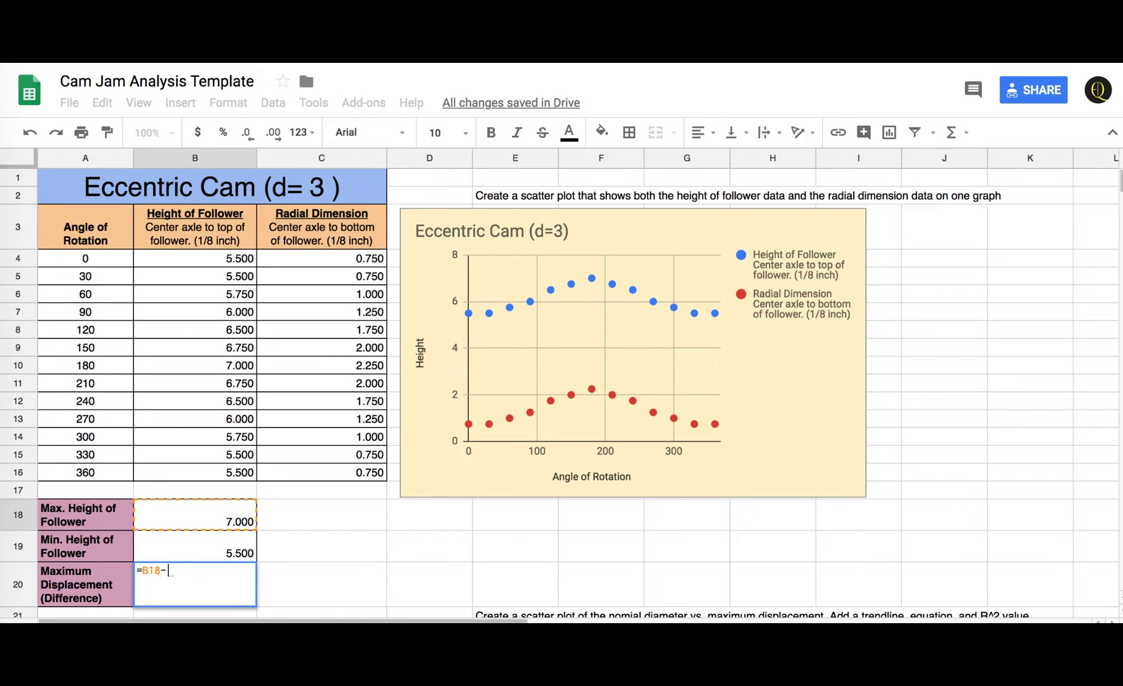
{"action": "left_click", "coordinate": [238, 550]}
{"action": "key", "text": "Return"}
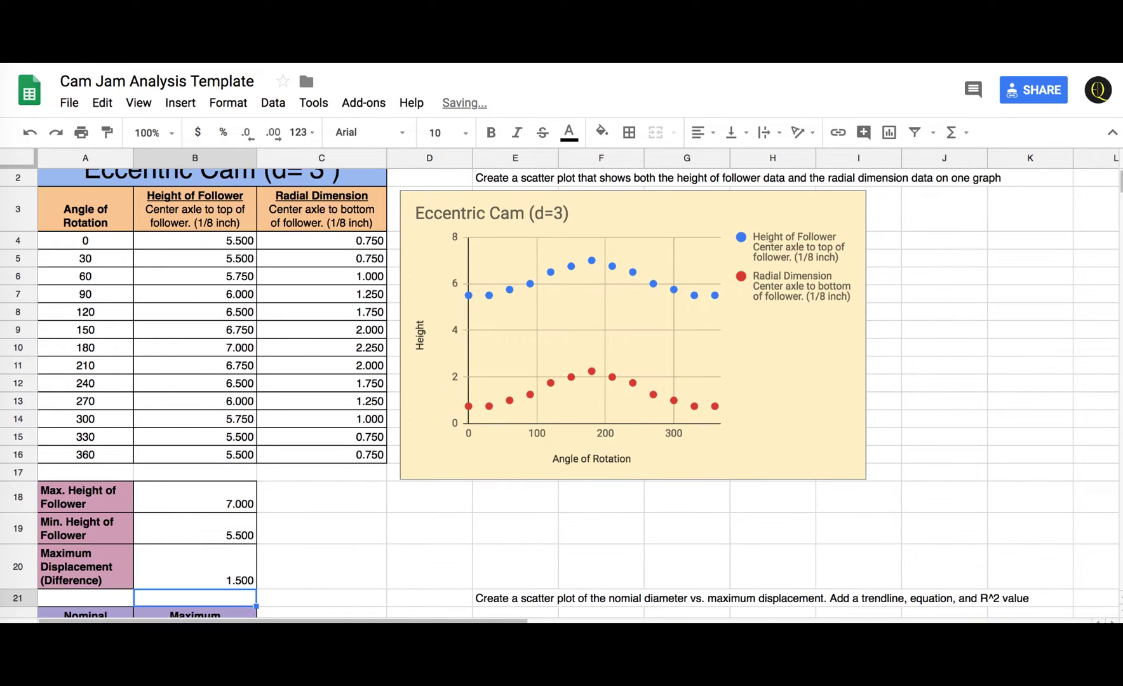
{"action": "scroll", "coordinate": [246, 510], "scroll_direction": "down", "scroll_amount": 1}
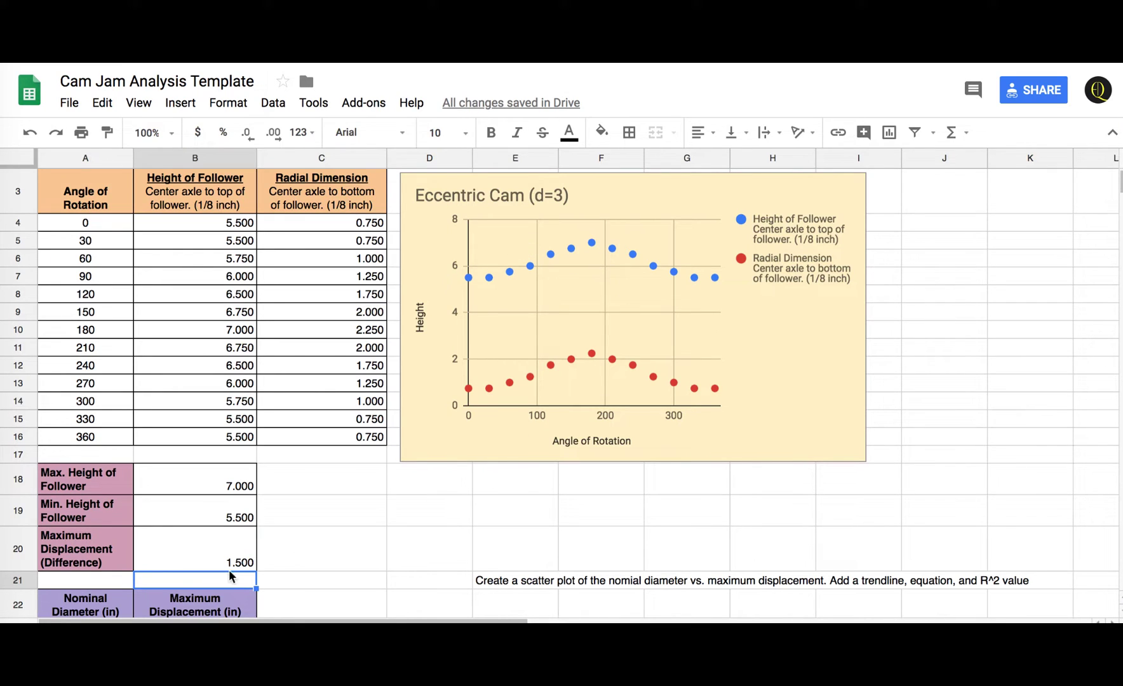
Step: Set B26 to =B20 so the 3-inch diameter shows a displacement of 1.50
{"action": "scroll", "coordinate": [236, 489], "scroll_direction": "down", "scroll_amount": 1}
{"action": "scroll", "coordinate": [236, 489], "scroll_direction": "down", "scroll_amount": 5}
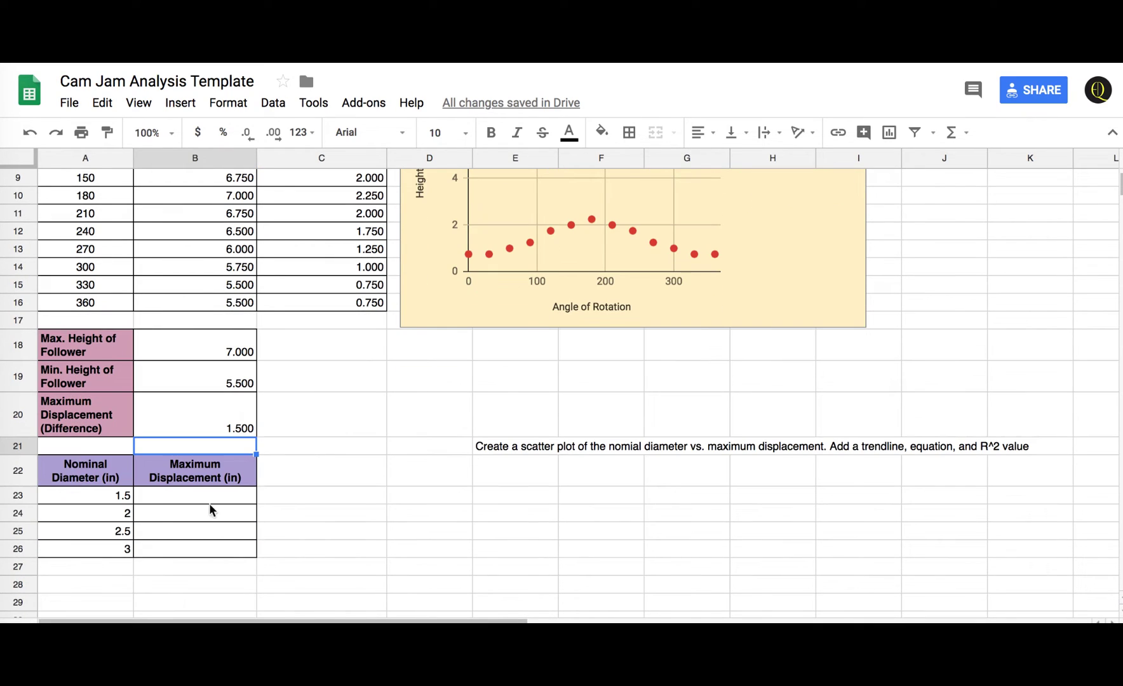
{"action": "left_click", "coordinate": [209, 547]}
{"action": "type", "text": "="}
{"action": "left_click", "coordinate": [240, 428]}
{"action": "key", "text": "Return"}
Step: Enter 0.75, 1 and 1.25 in B23:B25, then select the table A22:B26
{"action": "scroll", "coordinate": [247, 496], "scroll_direction": "down", "scroll_amount": 3}
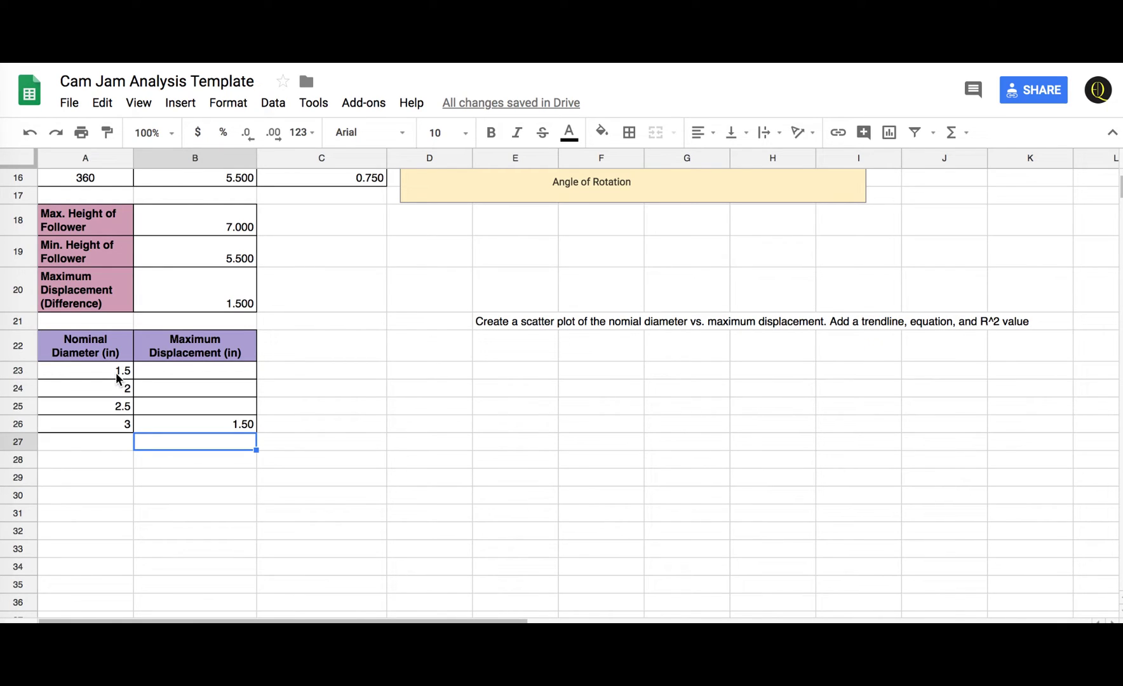
{"action": "left_click", "coordinate": [231, 375]}
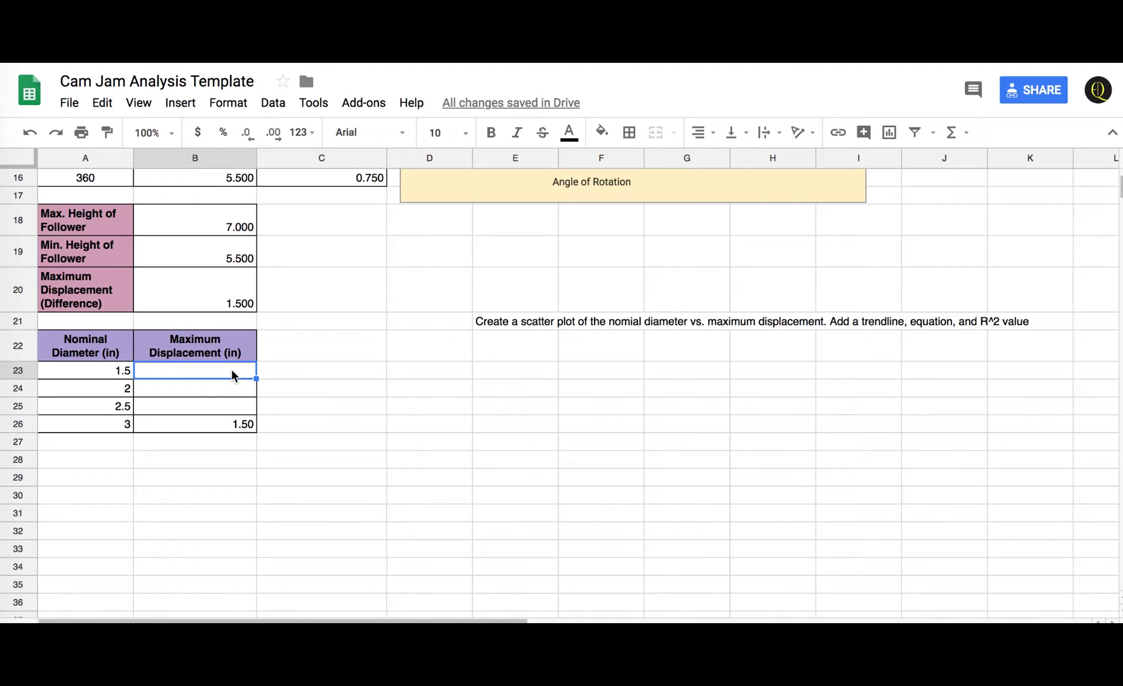
{"action": "type", "text": ".75"}
{"action": "left_click", "coordinate": [230, 388]}
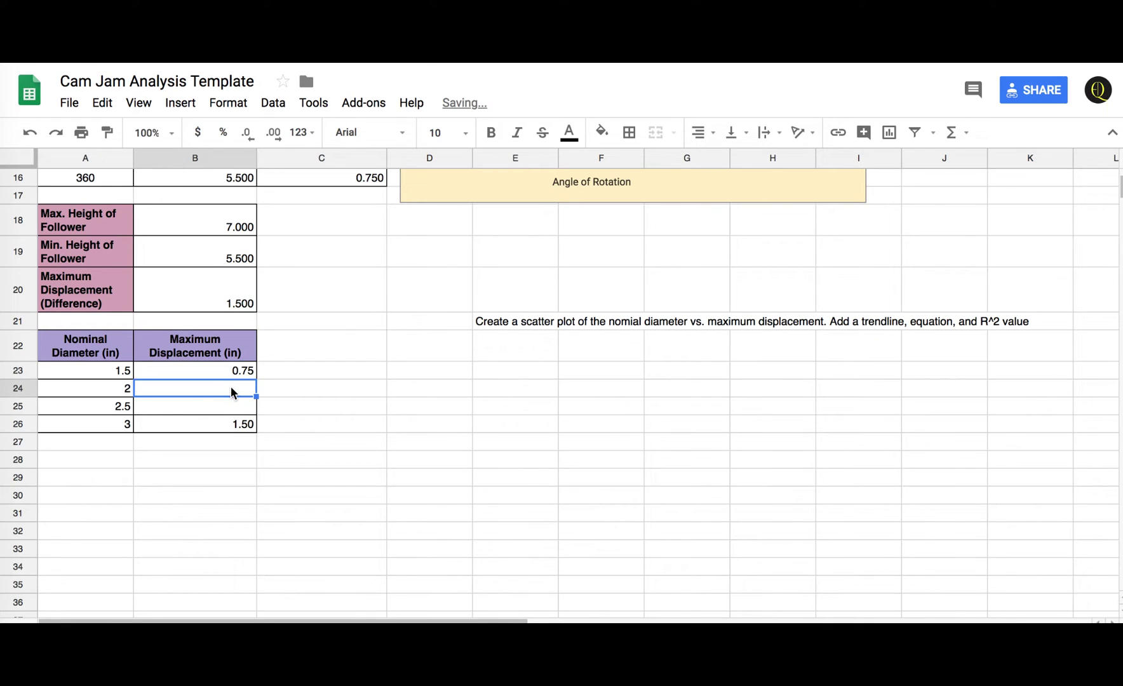
{"action": "type", "text": "1"}
{"action": "left_click", "coordinate": [238, 407]}
{"action": "type", "text": "1.25"}
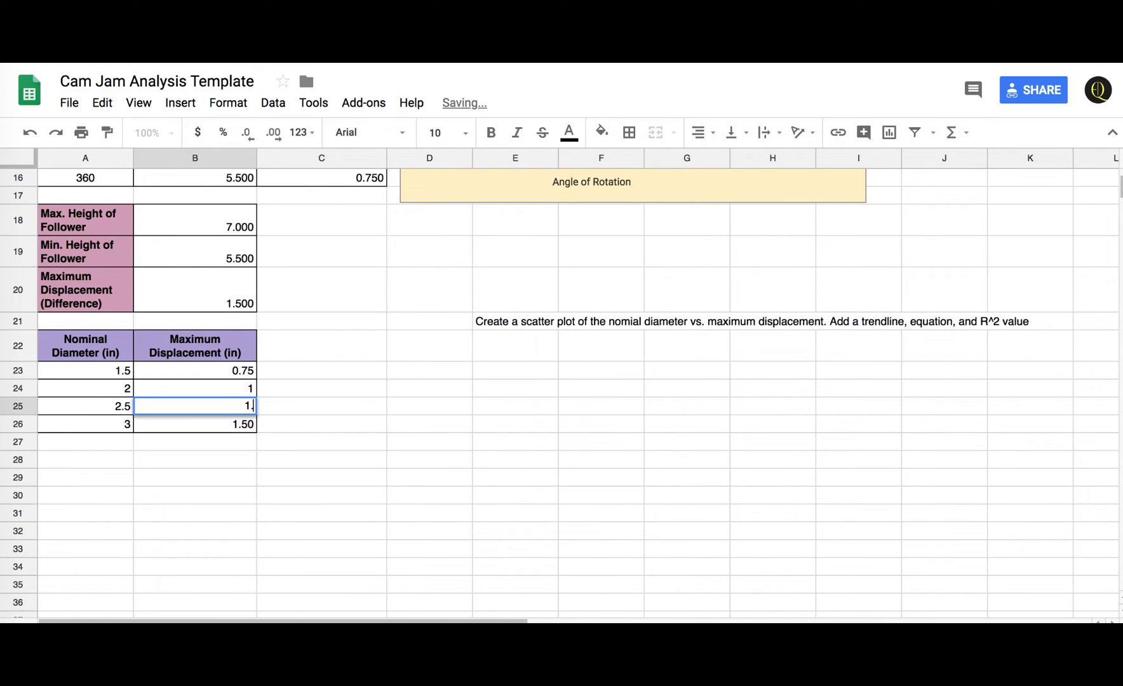
{"action": "left_click", "coordinate": [371, 430]}
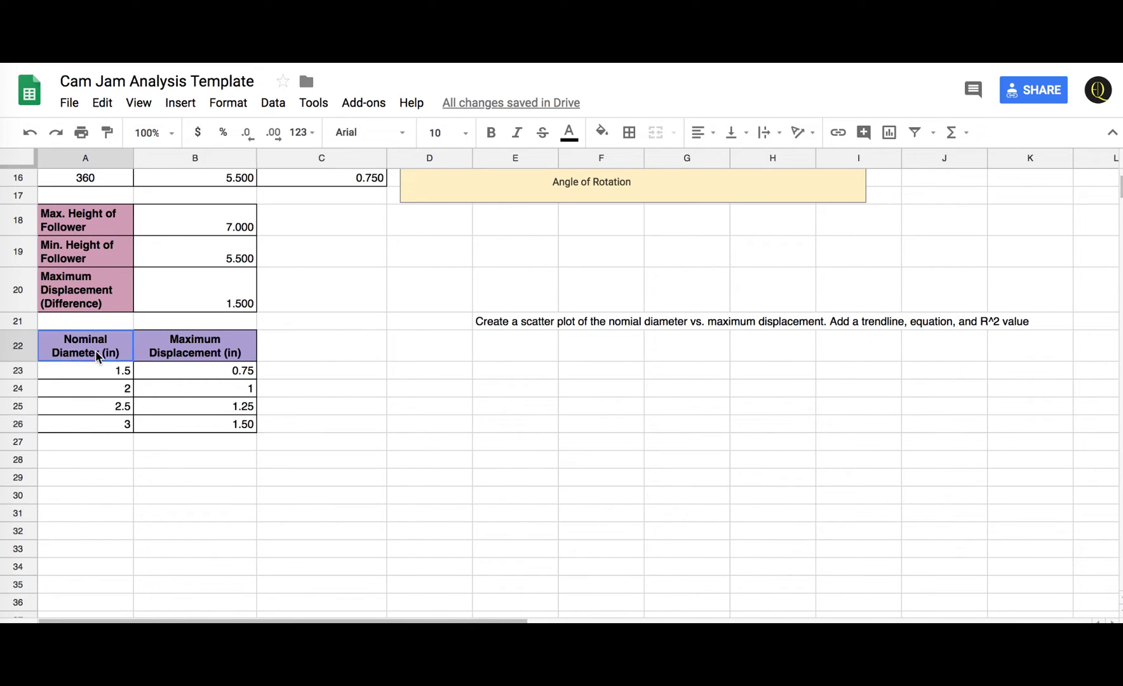
{"action": "left_click_drag", "start_coordinate": [97, 353], "coordinate": [233, 419]}
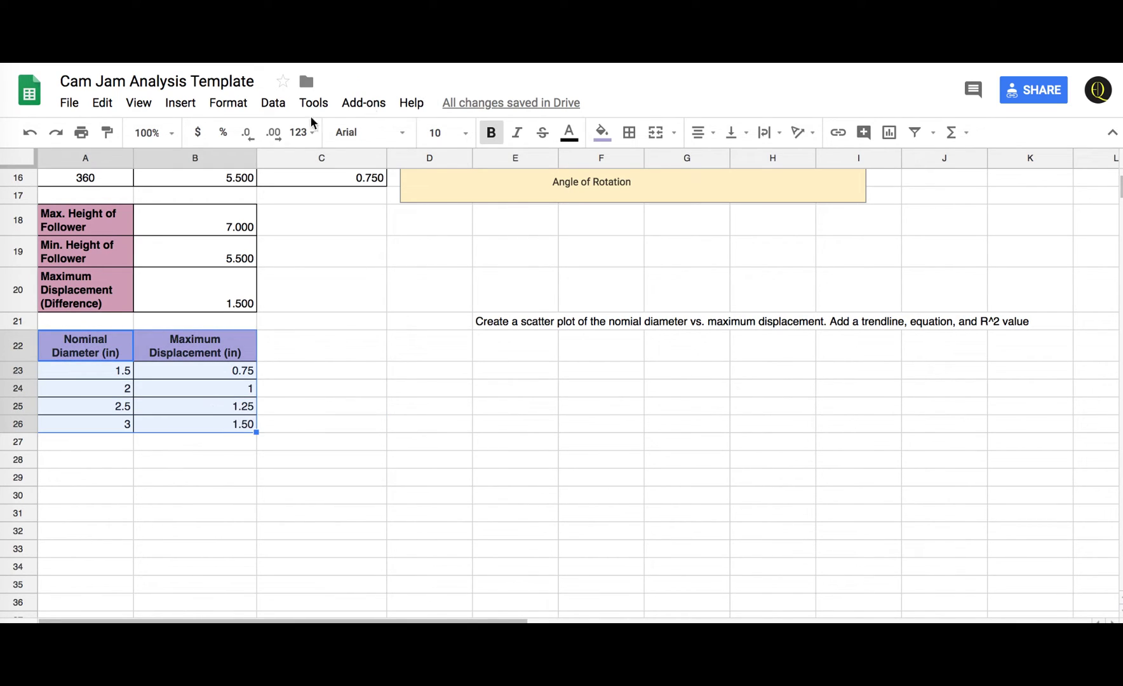
Step: Insert a scatter chart of A22:B26, using column A (Nominal Diameter) as the x-axis labels
{"action": "left_click", "coordinate": [188, 104]}
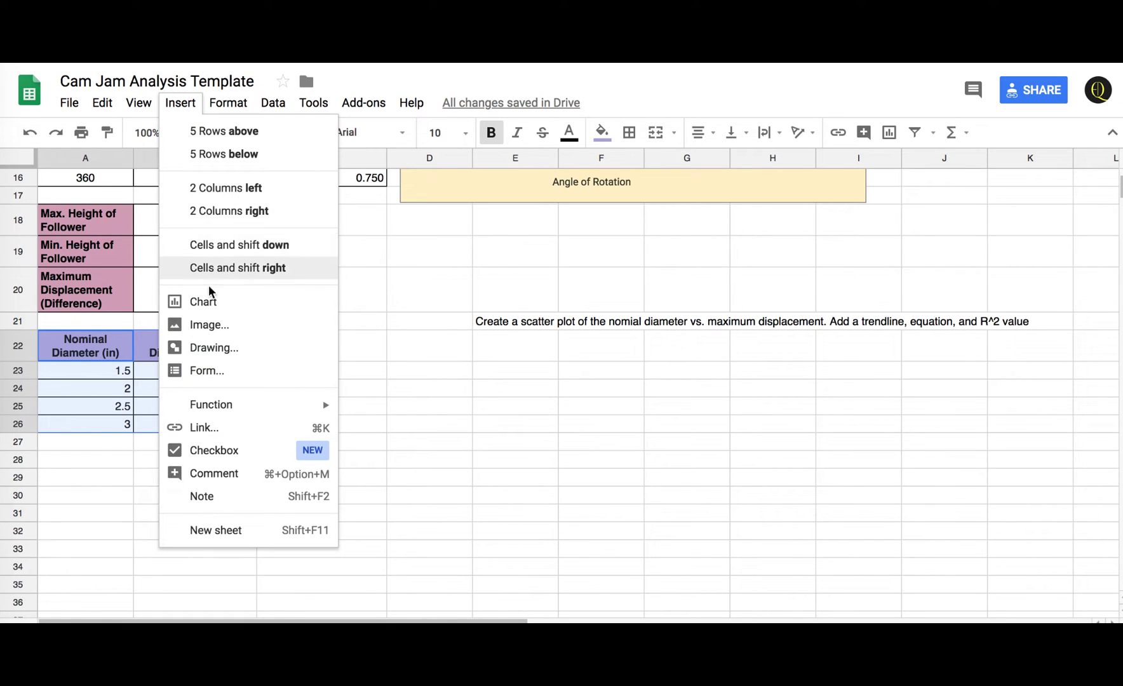
{"action": "left_click", "coordinate": [205, 304]}
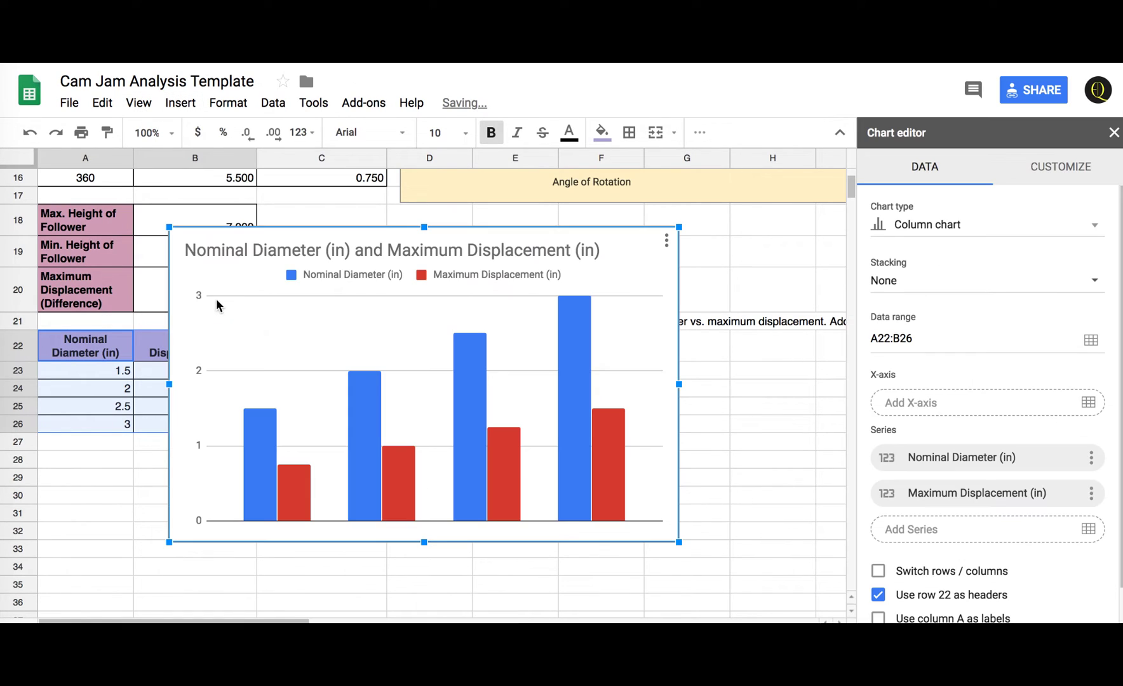
{"action": "left_click", "coordinate": [985, 222]}
{"action": "scroll", "coordinate": [910, 547], "scroll_direction": "down", "scroll_amount": 3}
{"action": "scroll", "coordinate": [910, 547], "scroll_direction": "down", "scroll_amount": 5}
{"action": "left_click", "coordinate": [920, 283]}
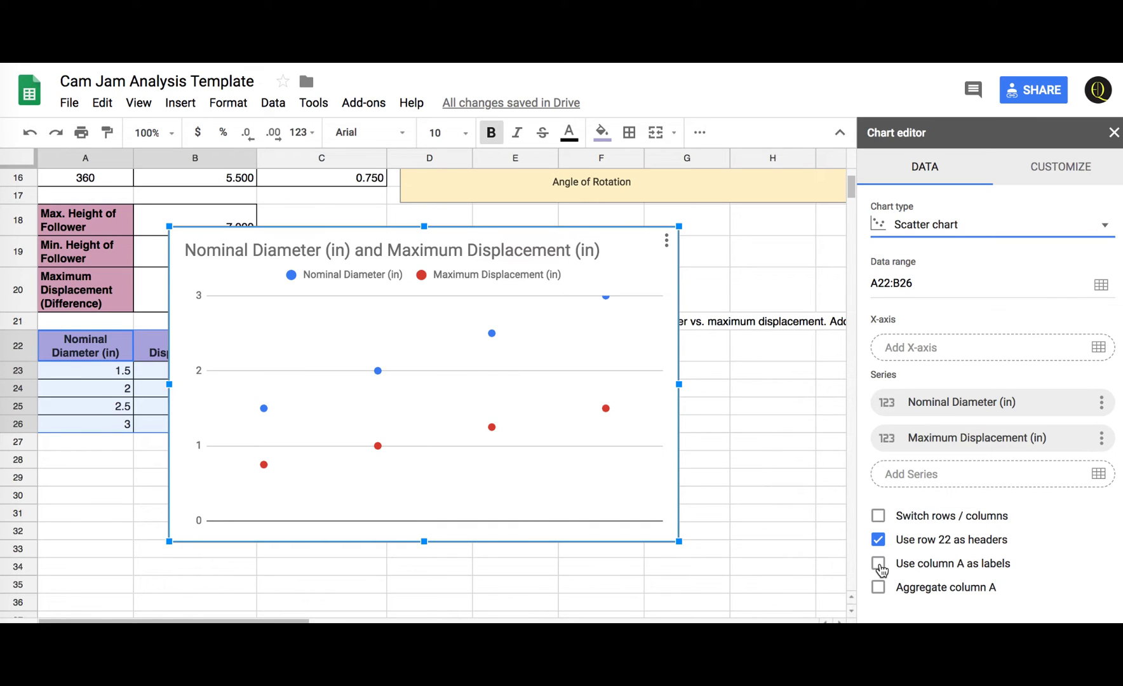
{"action": "left_click", "coordinate": [878, 564]}
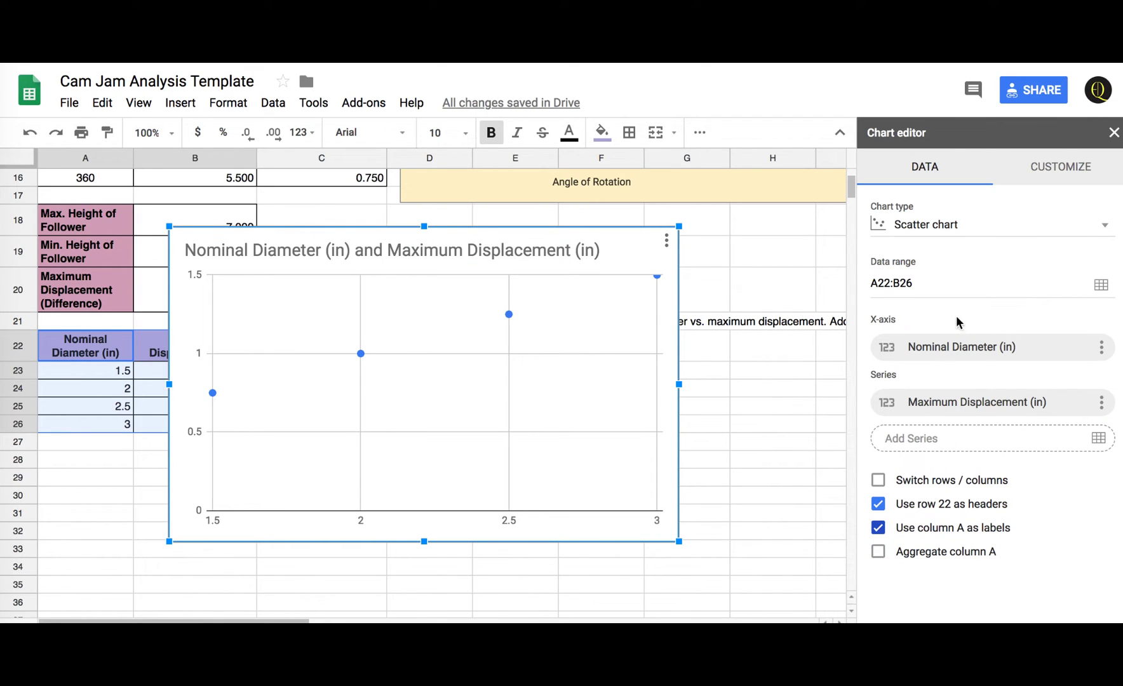
{"action": "left_click", "coordinate": [1057, 169]}
Step: Give the displacement chart a light yellow background
{"action": "left_click", "coordinate": [920, 210]}
{"action": "left_click", "coordinate": [898, 256]}
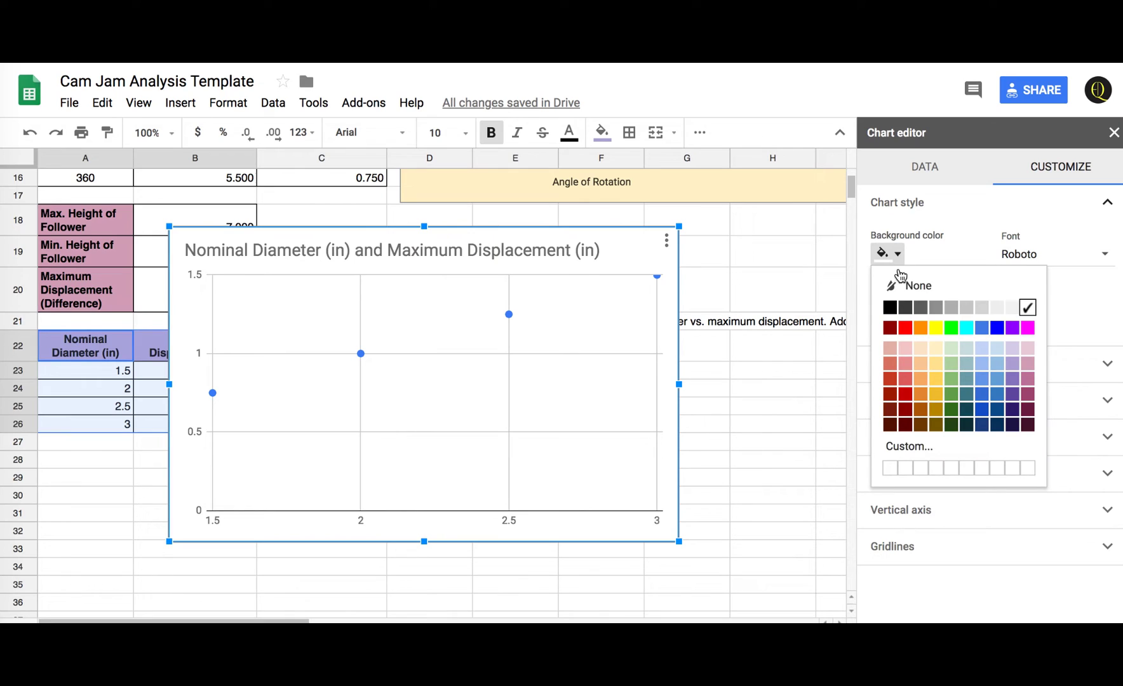
{"action": "left_click", "coordinate": [936, 350]}
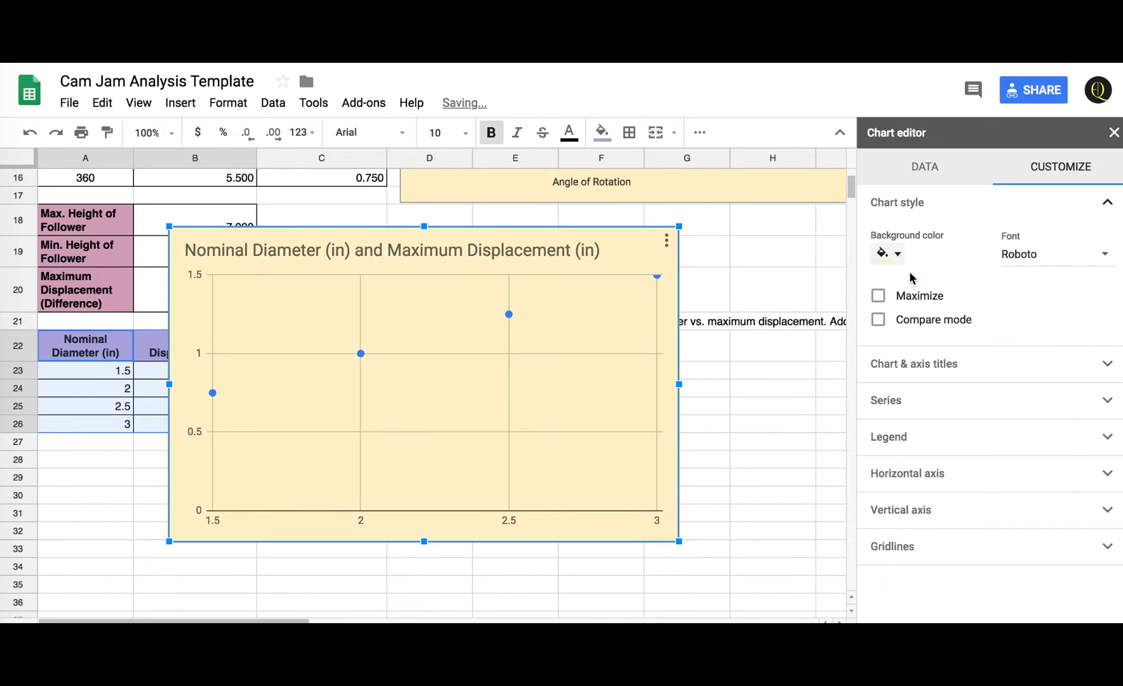
{"action": "left_click", "coordinate": [921, 212]}
Step: Replace the chart title with 'Eccentric Cam (Max Disp vs nominal diameter)'
{"action": "left_click", "coordinate": [914, 241]}
{"action": "left_click", "coordinate": [1015, 268]}
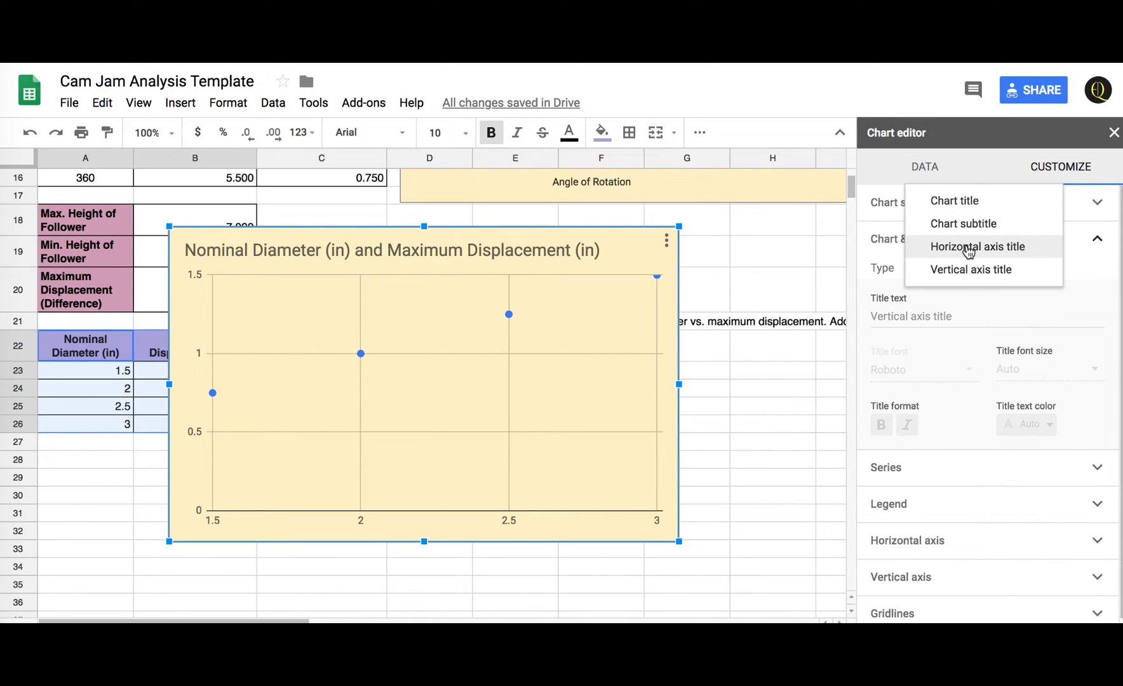
{"action": "left_click", "coordinate": [967, 210]}
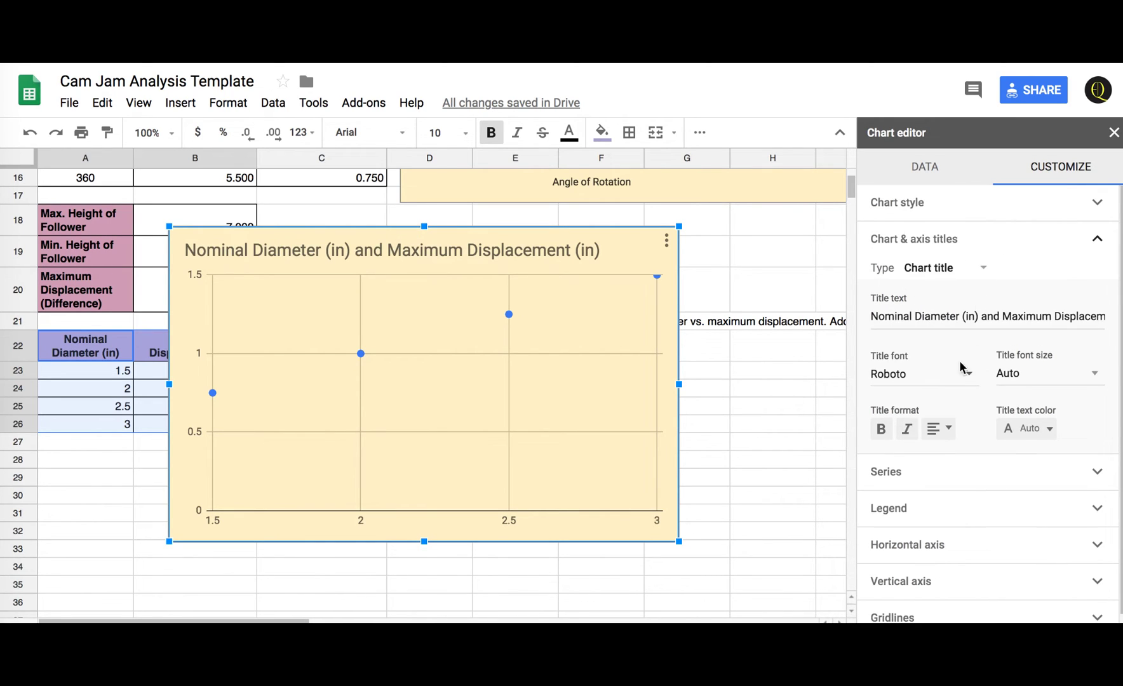
{"action": "left_click", "coordinate": [932, 316]}
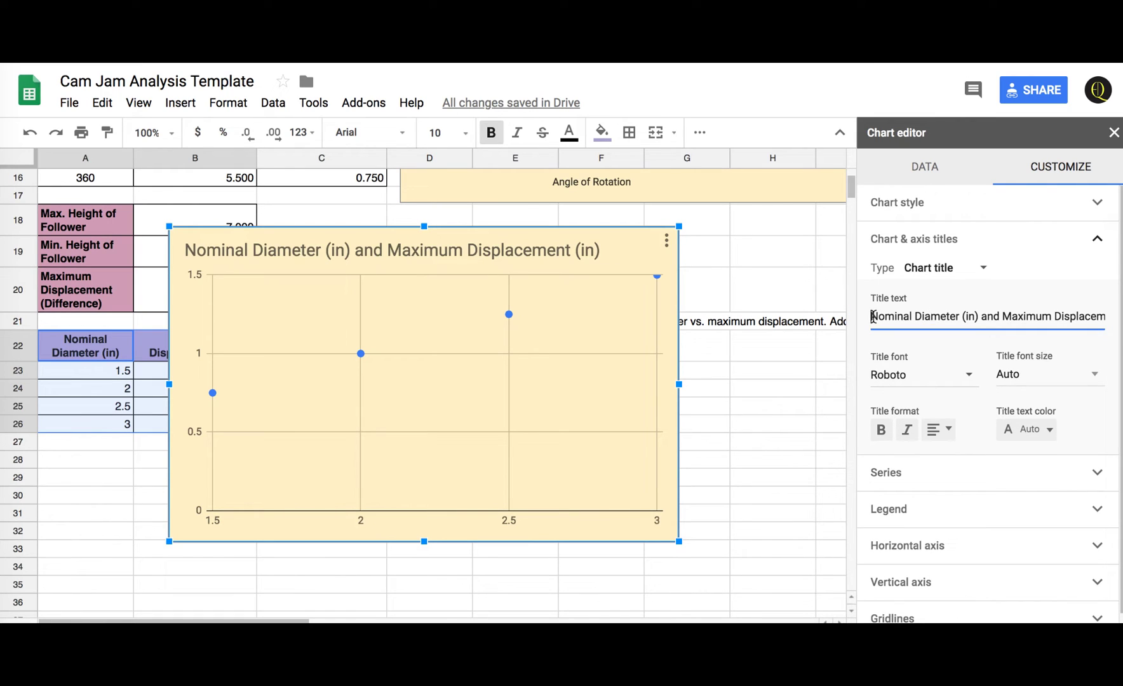
{"action": "left_click_drag", "start_coordinate": [870, 317], "coordinate": [1106, 316]}
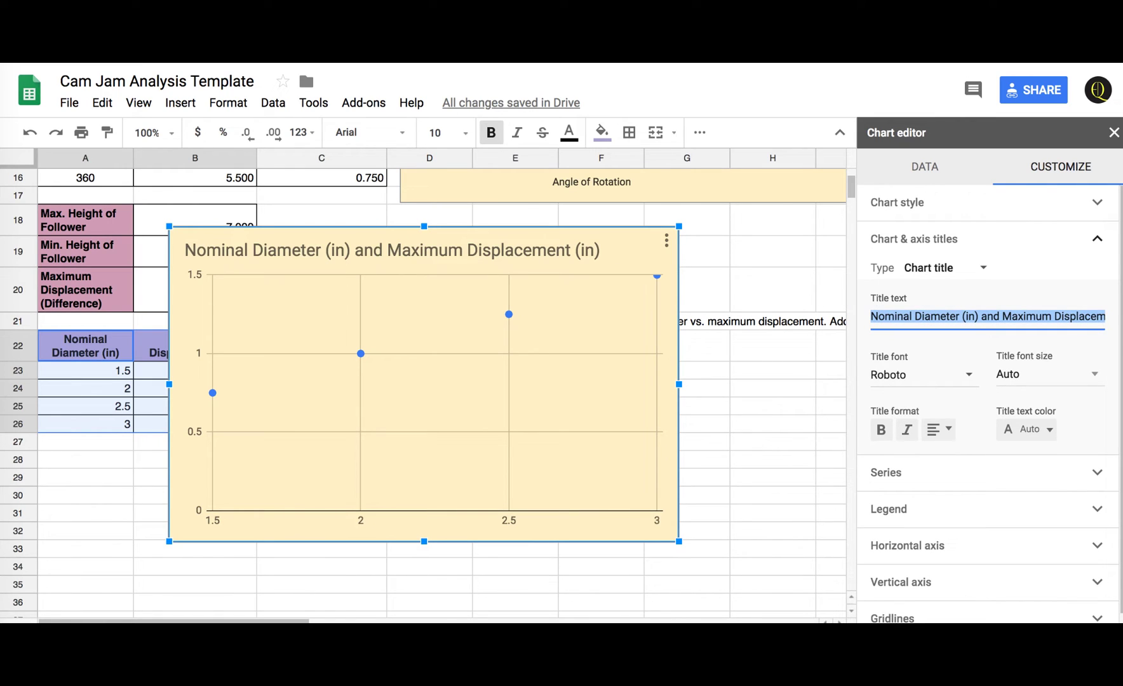
{"action": "type", "text": "Eccentric Cam ("}
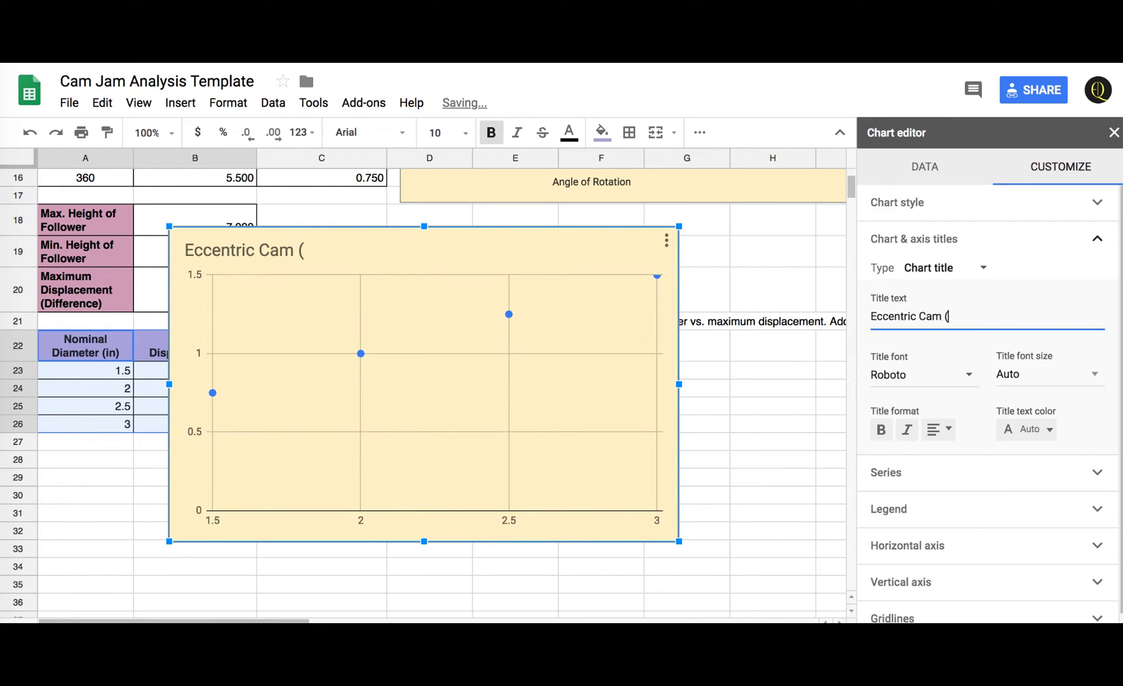
{"action": "type", "text": "Max Disp"}
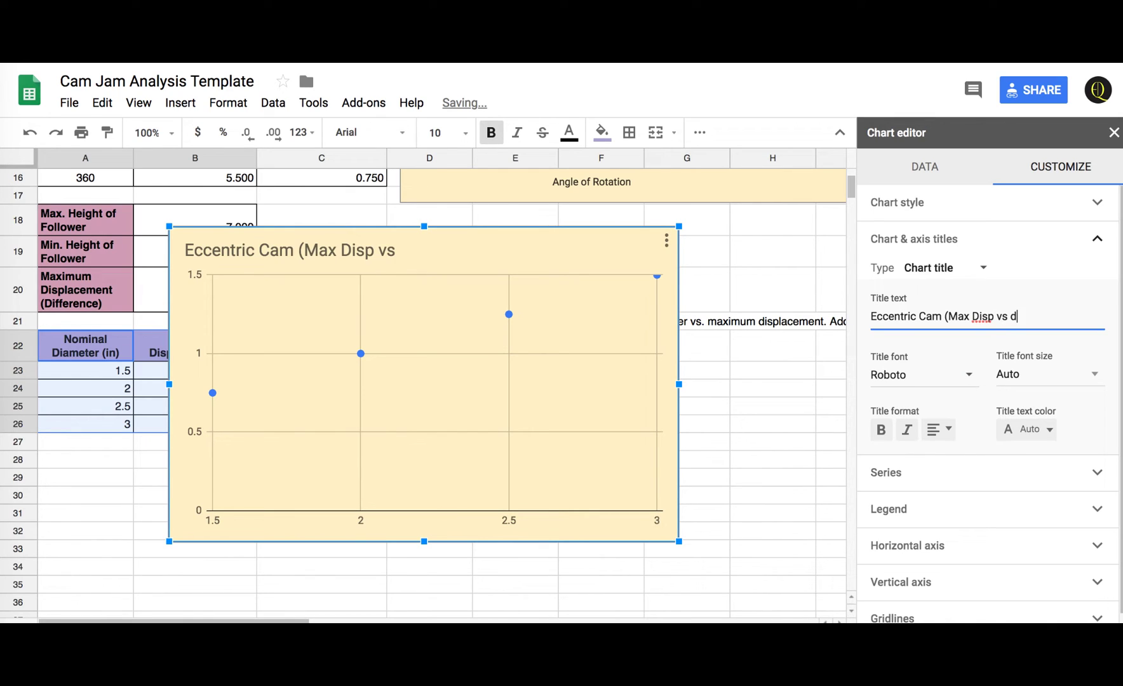
{"action": "type", "text": " vs nominal diameter"}
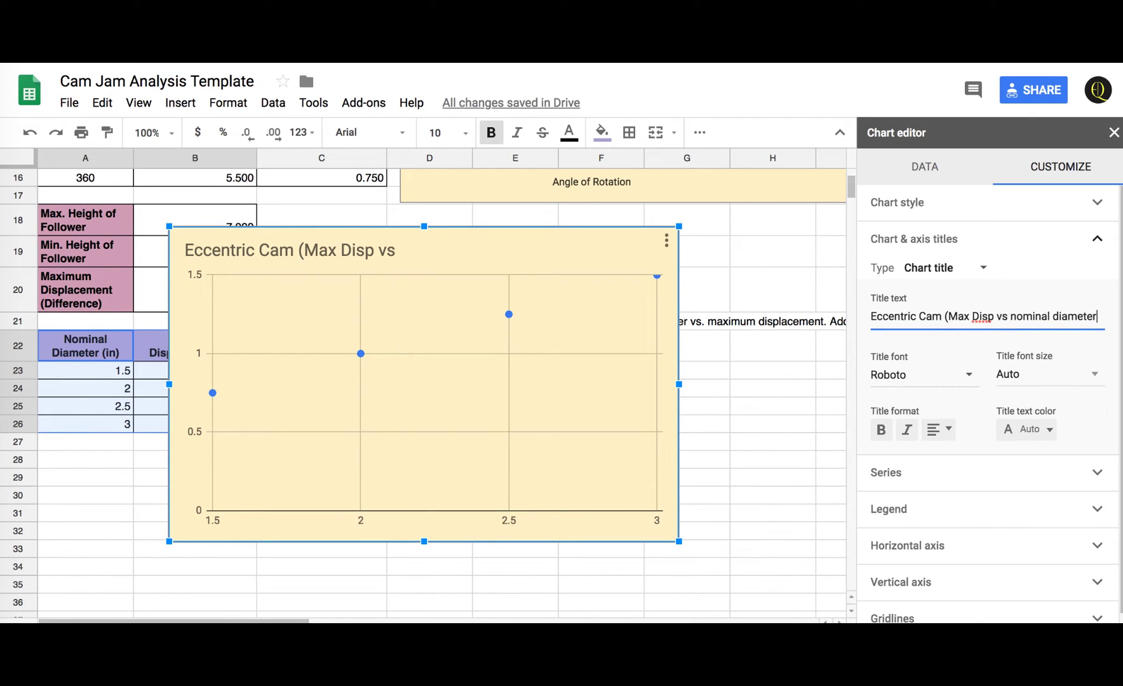
{"action": "type", "text": ")"}
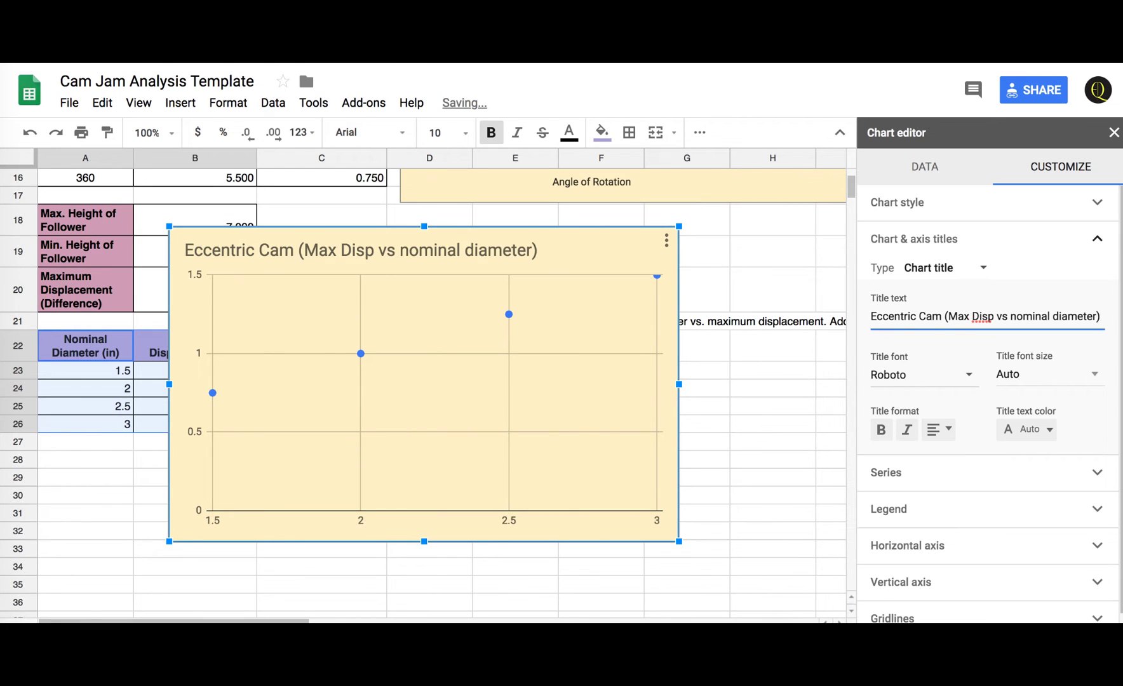
Step: Title the horizontal axis 'Nominal Diameter' and the vertical axis 'Max Displacement'
{"action": "left_click", "coordinate": [978, 268]}
{"action": "left_click", "coordinate": [982, 316]}
{"action": "left_click", "coordinate": [939, 316]}
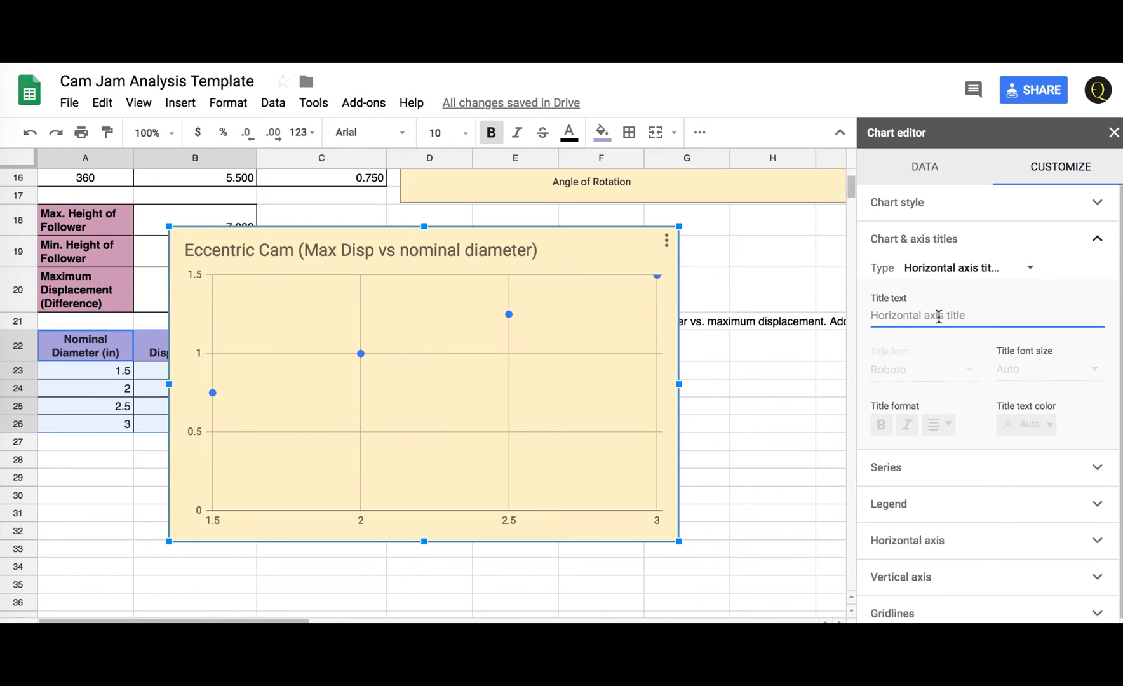
{"action": "type", "text": "Nominal"}
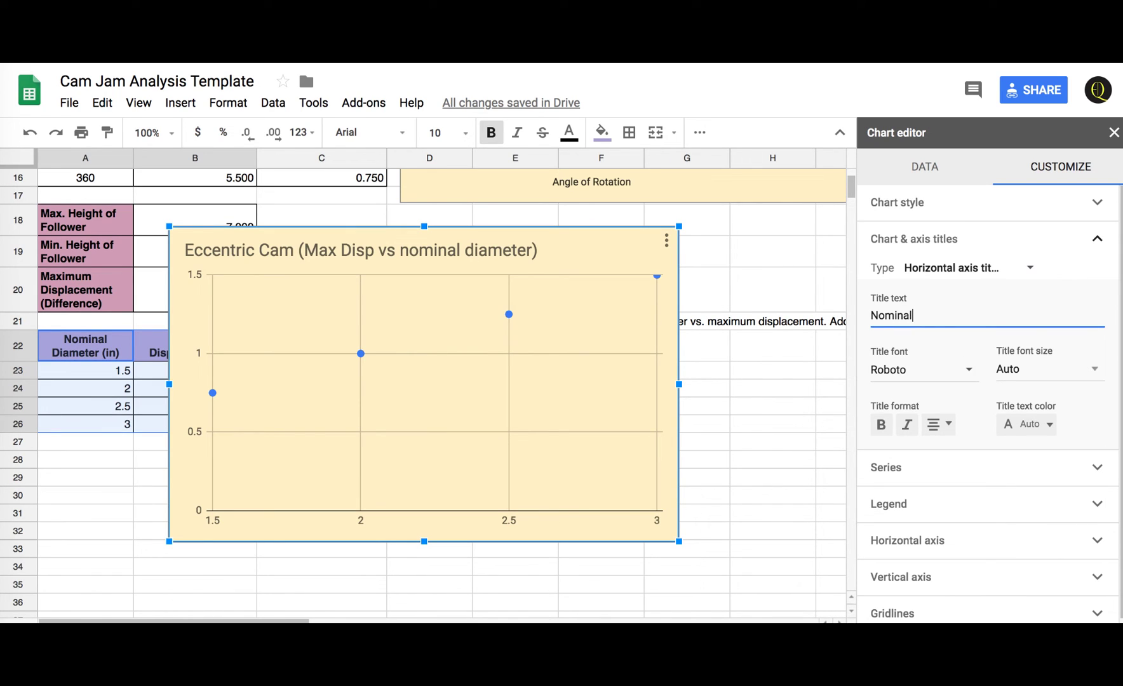
{"action": "type", "text": " Diameter"}
{"action": "left_click", "coordinate": [968, 283]}
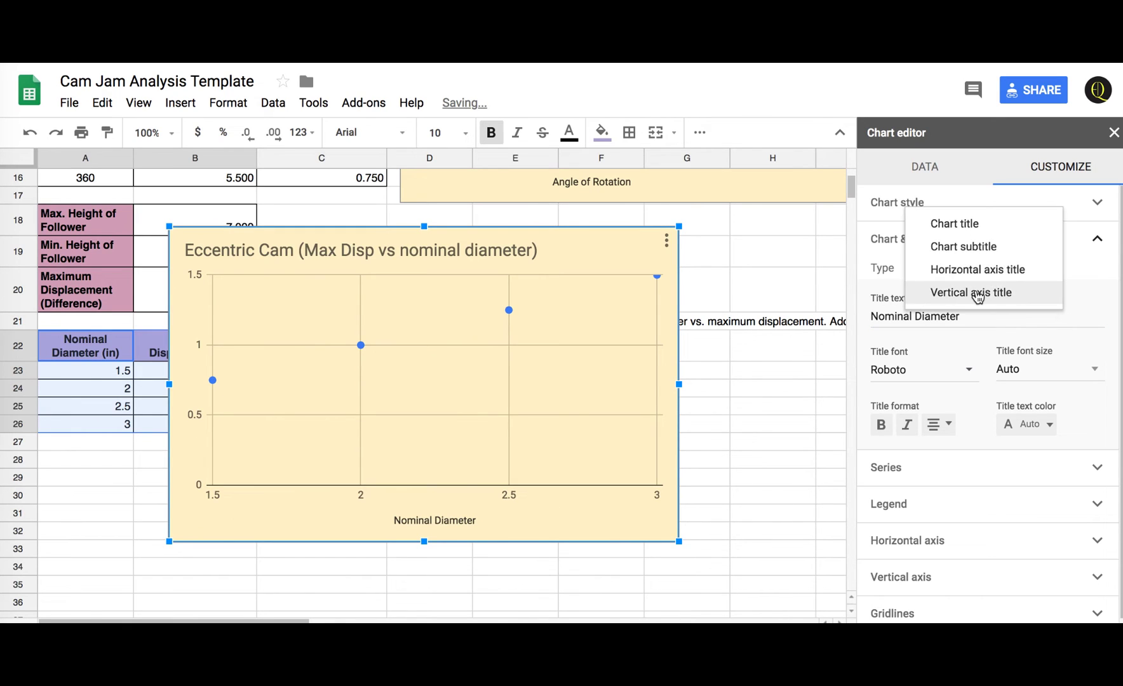
{"action": "left_click", "coordinate": [972, 294]}
{"action": "left_click", "coordinate": [942, 316]}
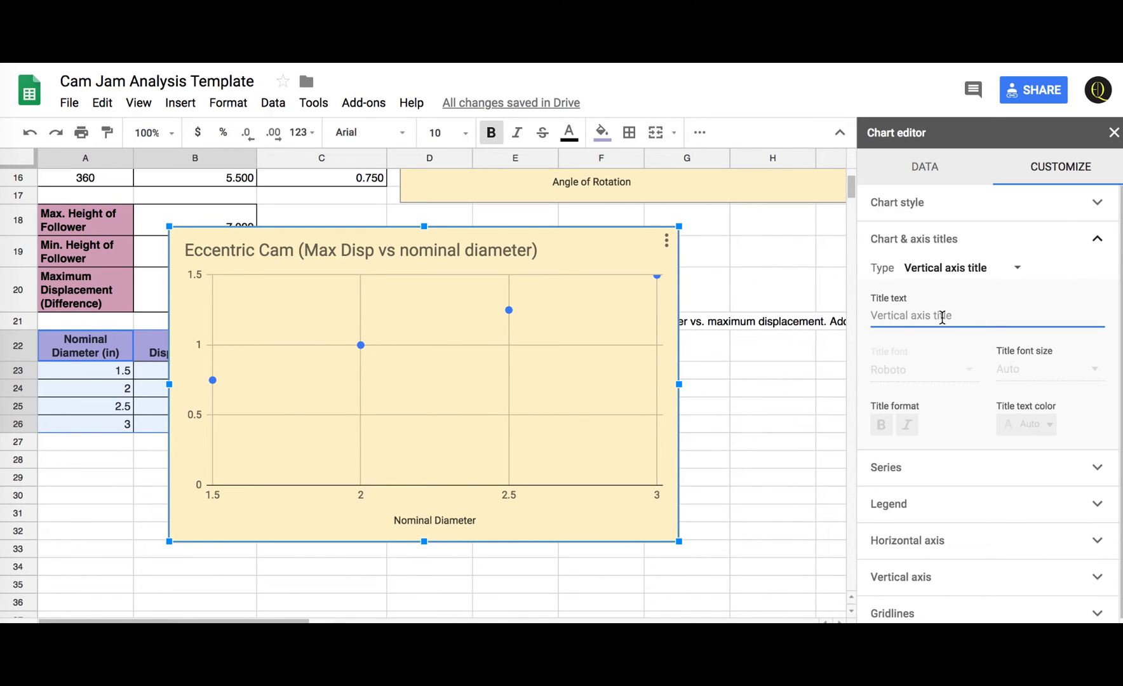
{"action": "type", "text": "Max"}
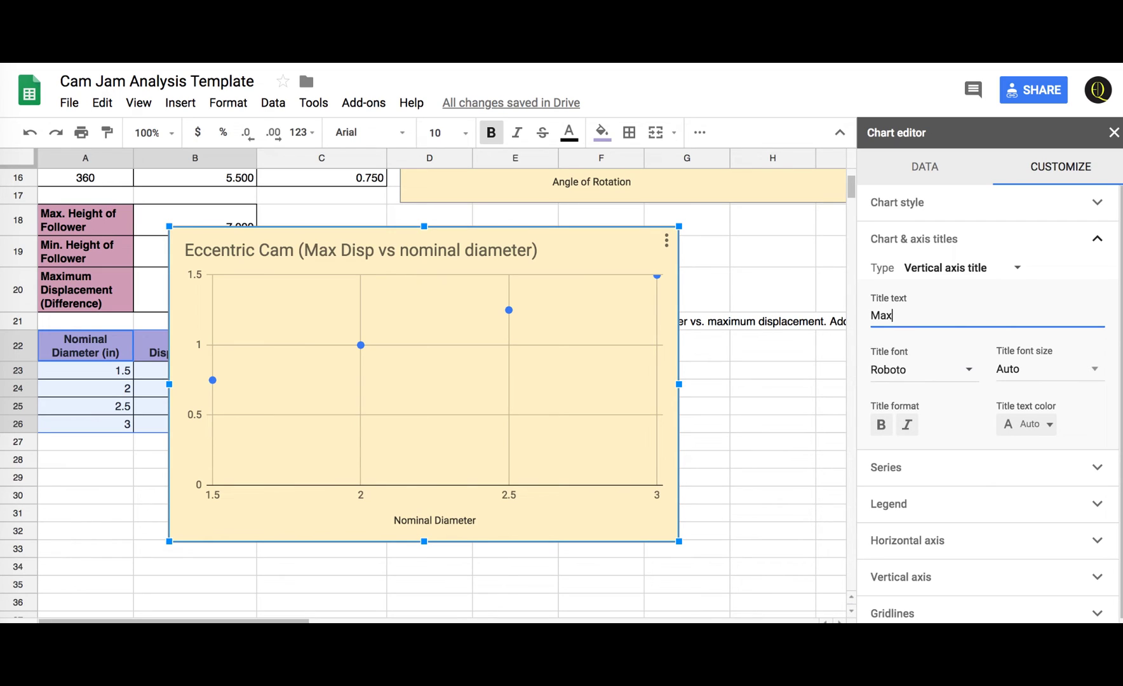
{"action": "type", "text": " Displacement"}
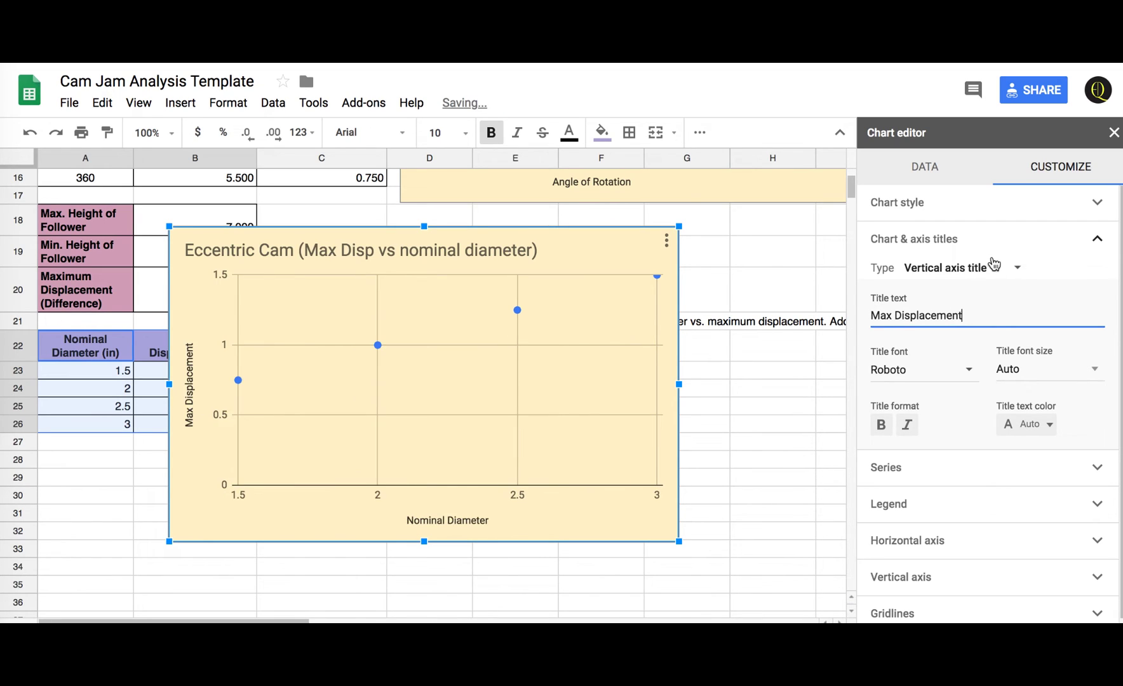
{"action": "left_click", "coordinate": [990, 264]}
{"action": "left_click", "coordinate": [983, 272]}
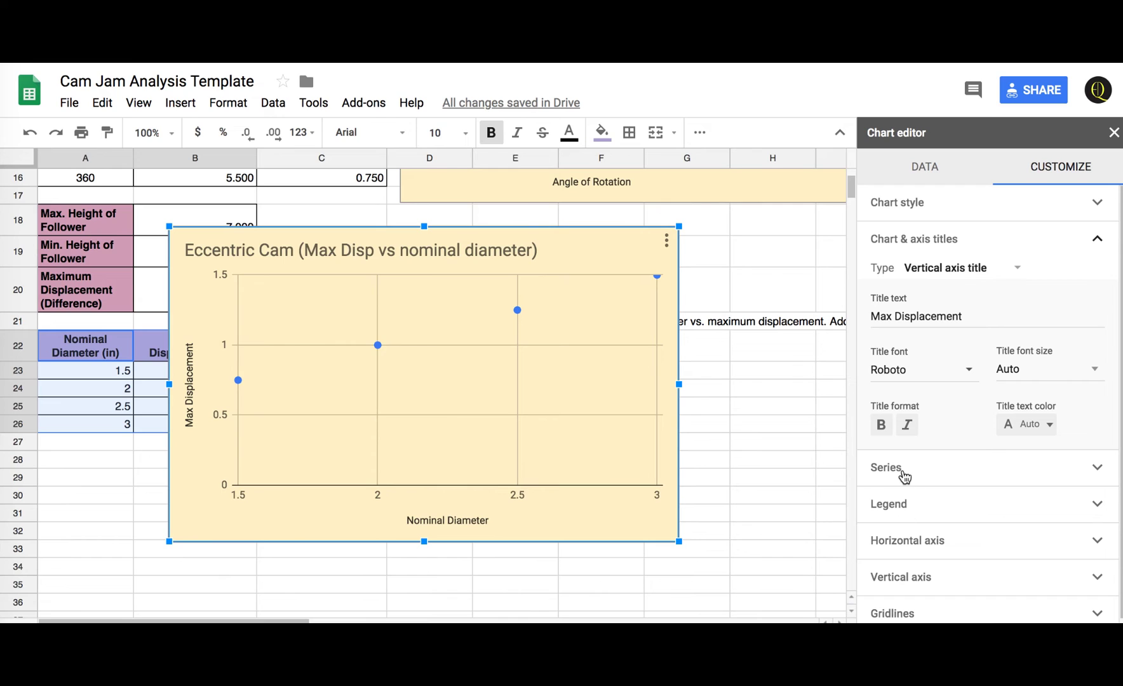
Step: Add a trendline to the data series, showing R² and labelled with its equation (0.5*x + 0)
{"action": "left_click", "coordinate": [904, 474]}
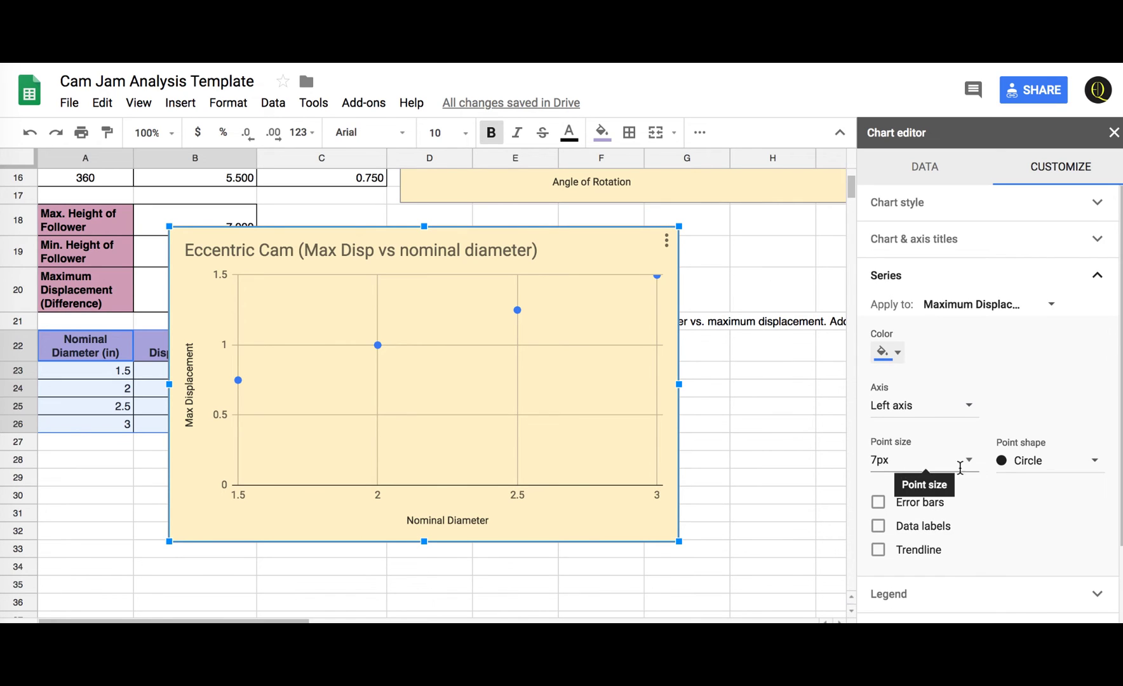
{"action": "left_click", "coordinate": [878, 550]}
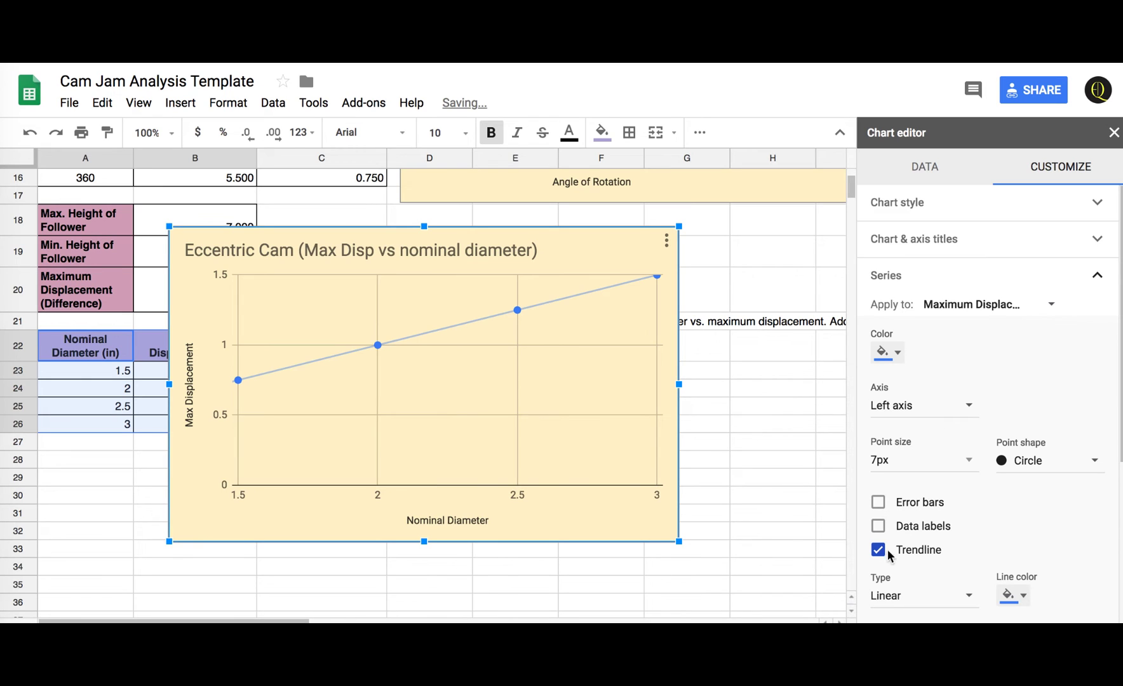
{"action": "scroll", "coordinate": [1034, 497], "scroll_direction": "down", "scroll_amount": 2}
{"action": "scroll", "coordinate": [1033, 497], "scroll_direction": "down", "scroll_amount": 1}
{"action": "left_click", "coordinate": [1003, 547]}
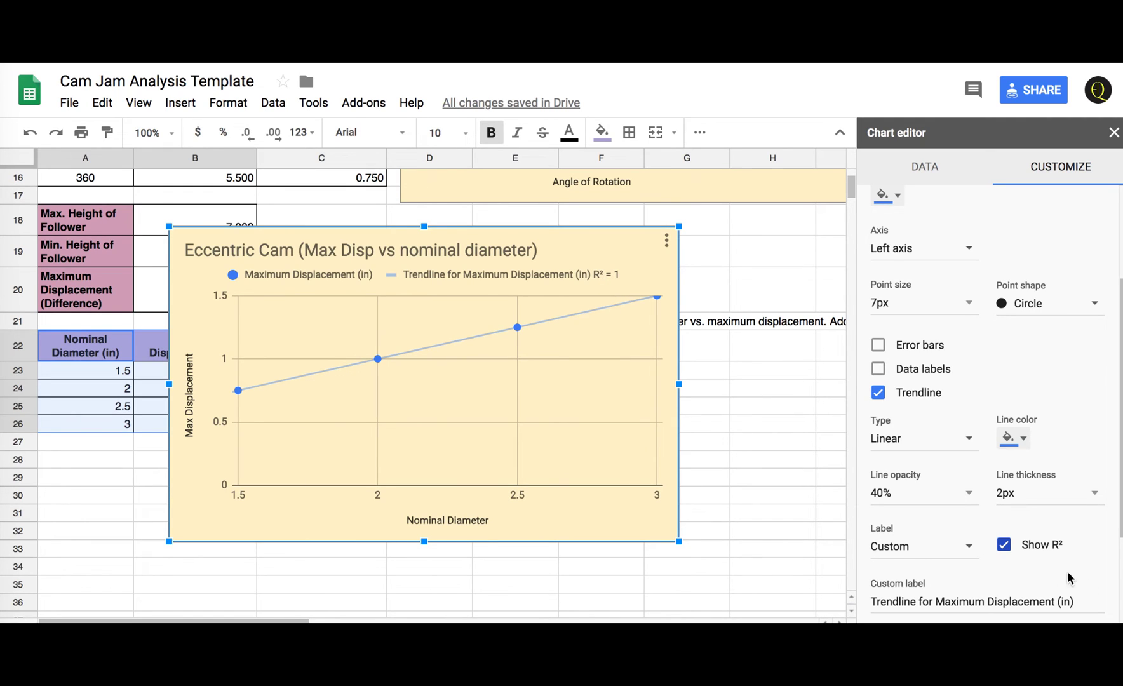
{"action": "left_click", "coordinate": [967, 551]}
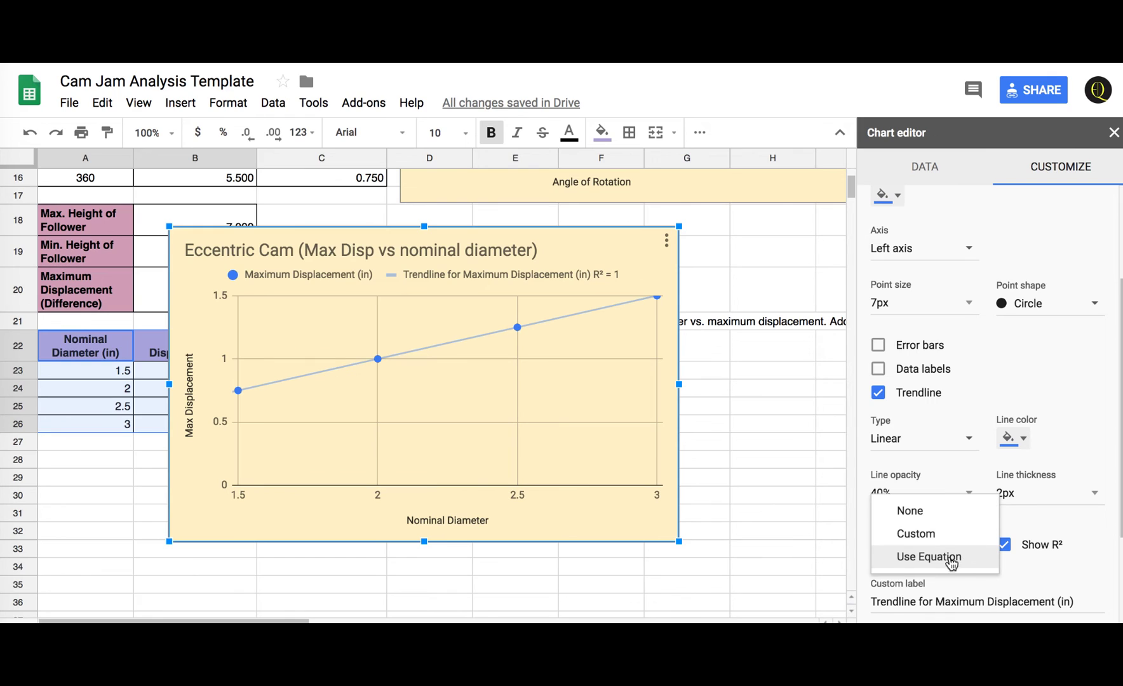
{"action": "left_click", "coordinate": [951, 557]}
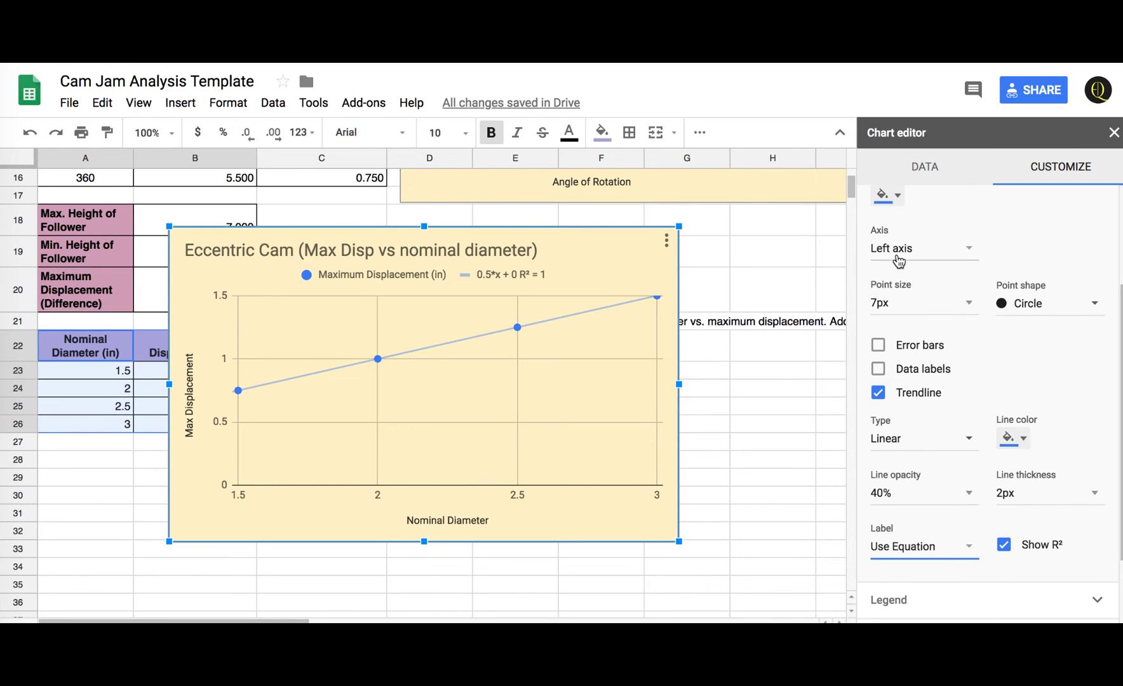
{"action": "scroll", "coordinate": [935, 331], "scroll_direction": "up", "scroll_amount": 1}
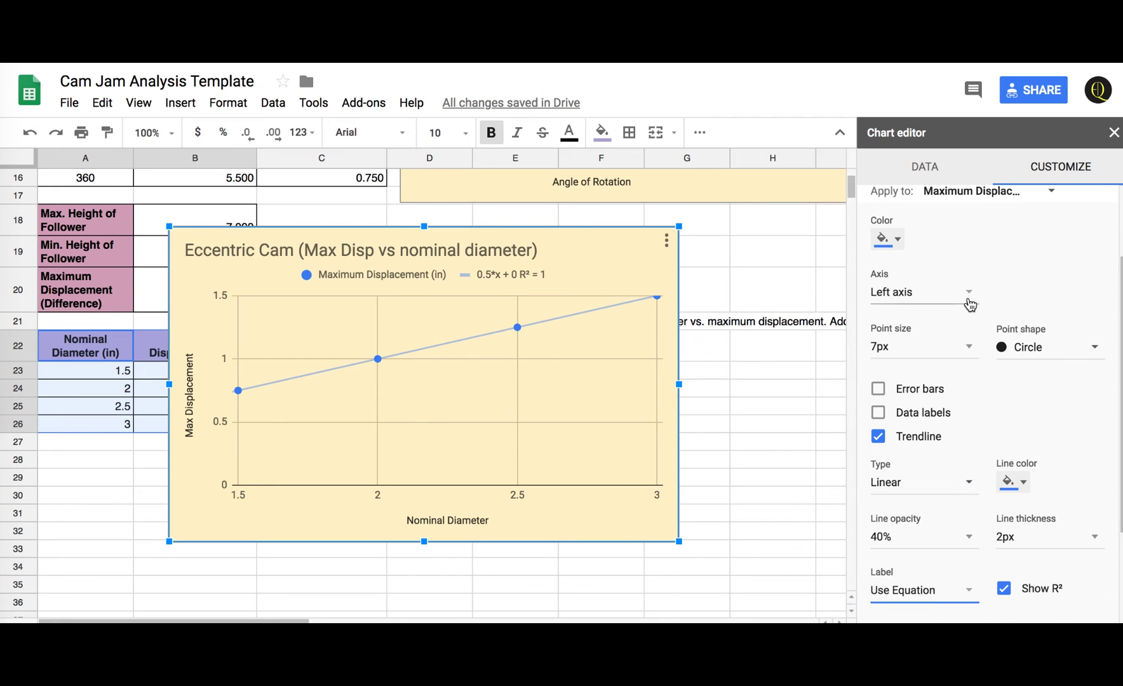
Step: Move the chart legend to the right side
{"action": "scroll", "coordinate": [968, 302], "scroll_direction": "up", "scroll_amount": 1}
{"action": "scroll", "coordinate": [970, 303], "scroll_direction": "up", "scroll_amount": 1}
{"action": "left_click", "coordinate": [902, 282]}
{"action": "left_click", "coordinate": [899, 312]}
{"action": "left_click", "coordinate": [929, 371]}
{"action": "left_click", "coordinate": [932, 291]}
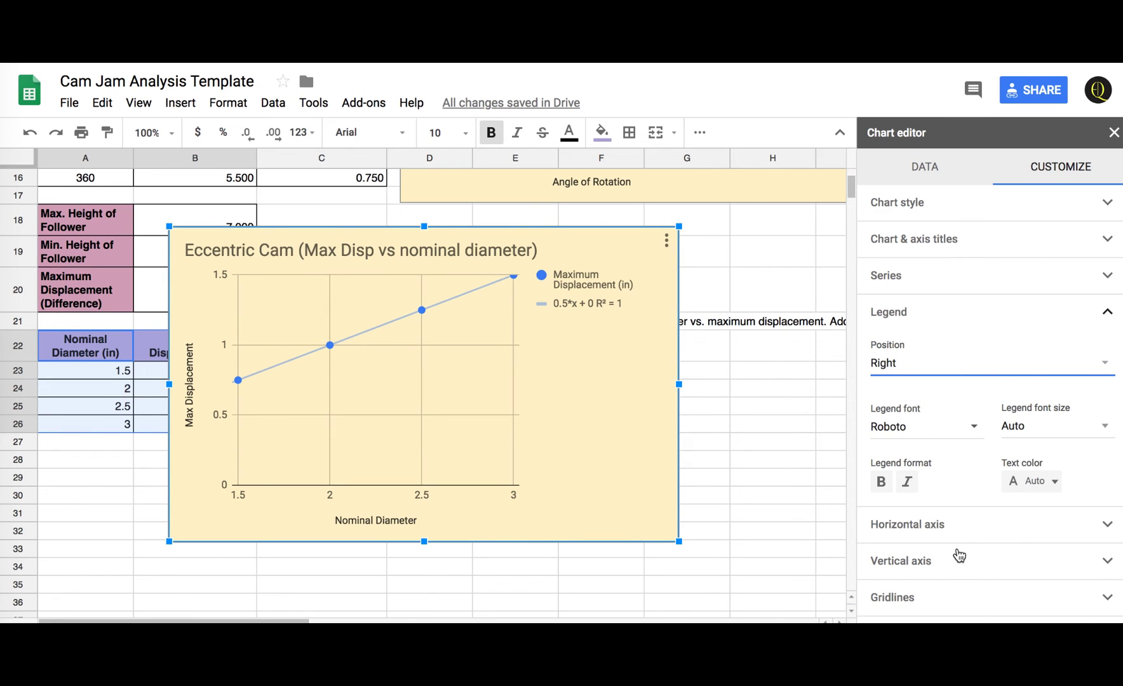
Step: Set the horizontal axis minimum to 0 and maximum to 4
{"action": "left_click", "coordinate": [945, 527]}
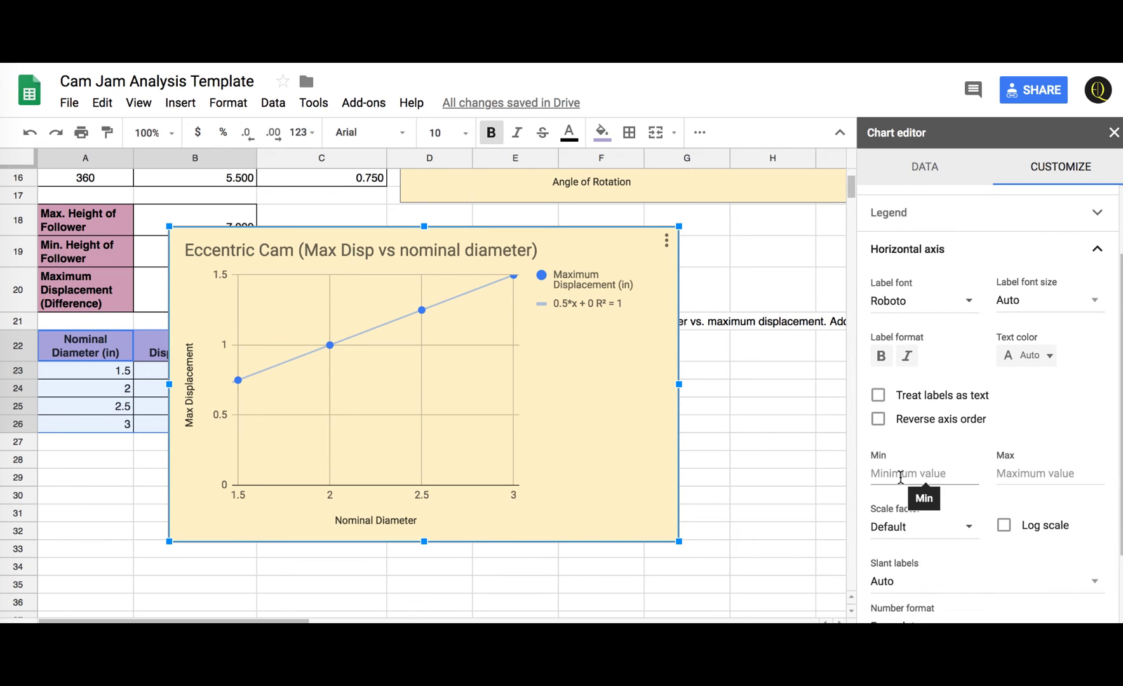
{"action": "left_click", "coordinate": [900, 477]}
{"action": "type", "text": "0"}
{"action": "left_click", "coordinate": [1017, 473]}
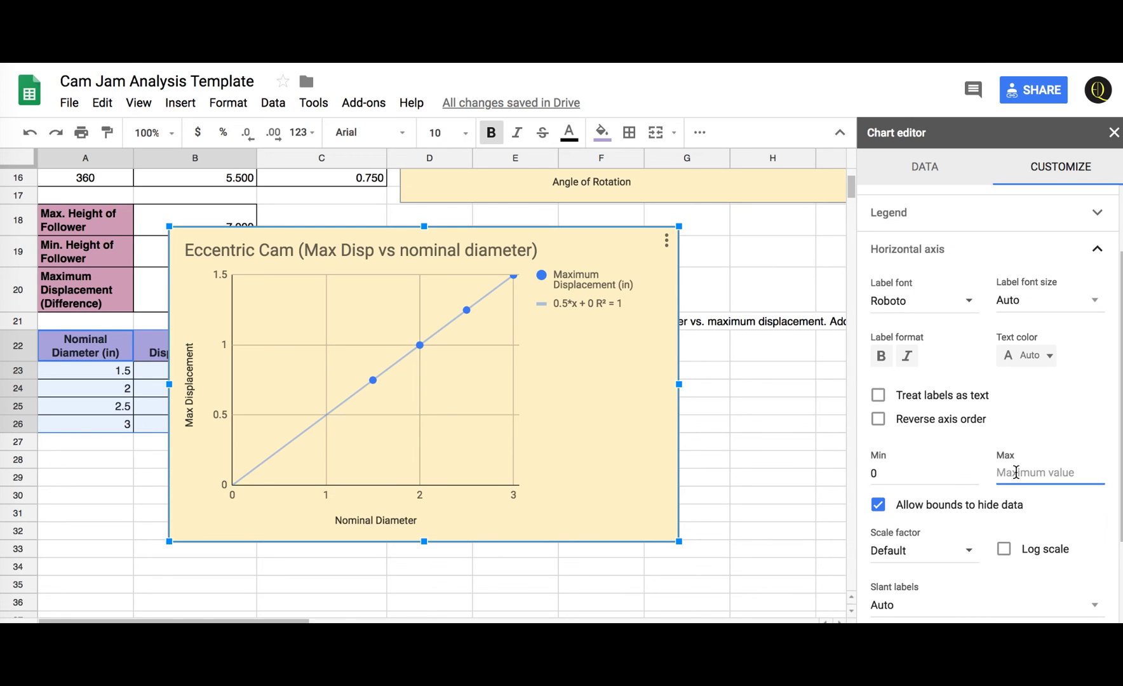
{"action": "type", "text": "4"}
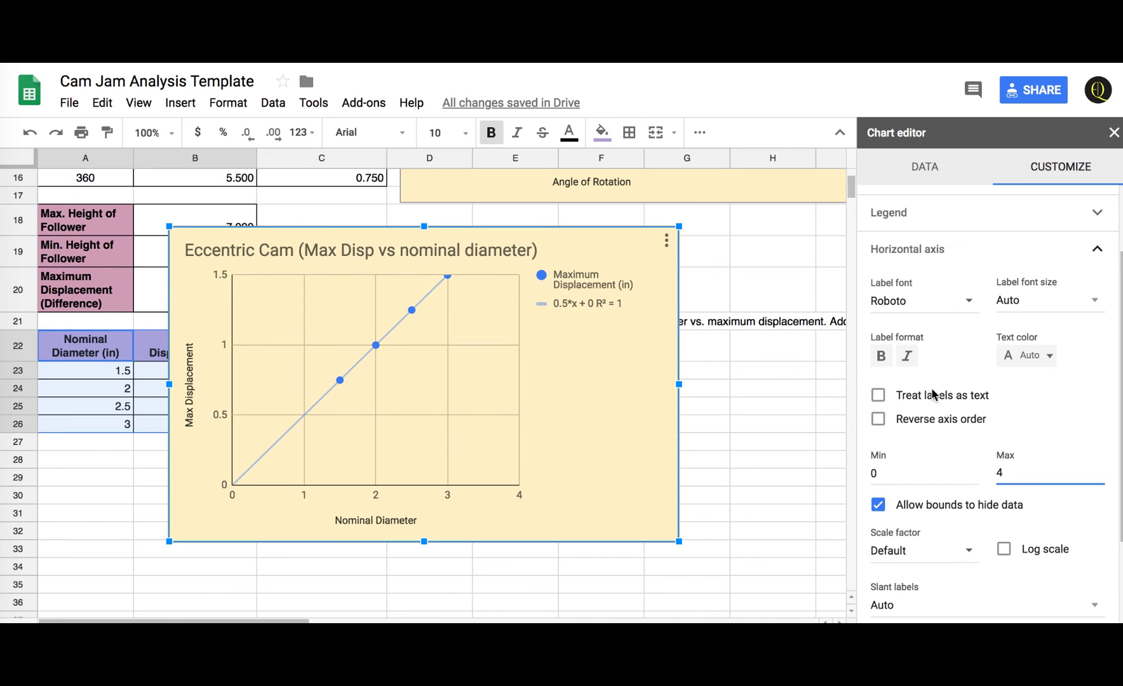
Step: Set the vertical axis minimum to 0 and maximum to 2
{"action": "left_click", "coordinate": [911, 251]}
{"action": "left_click", "coordinate": [908, 389]}
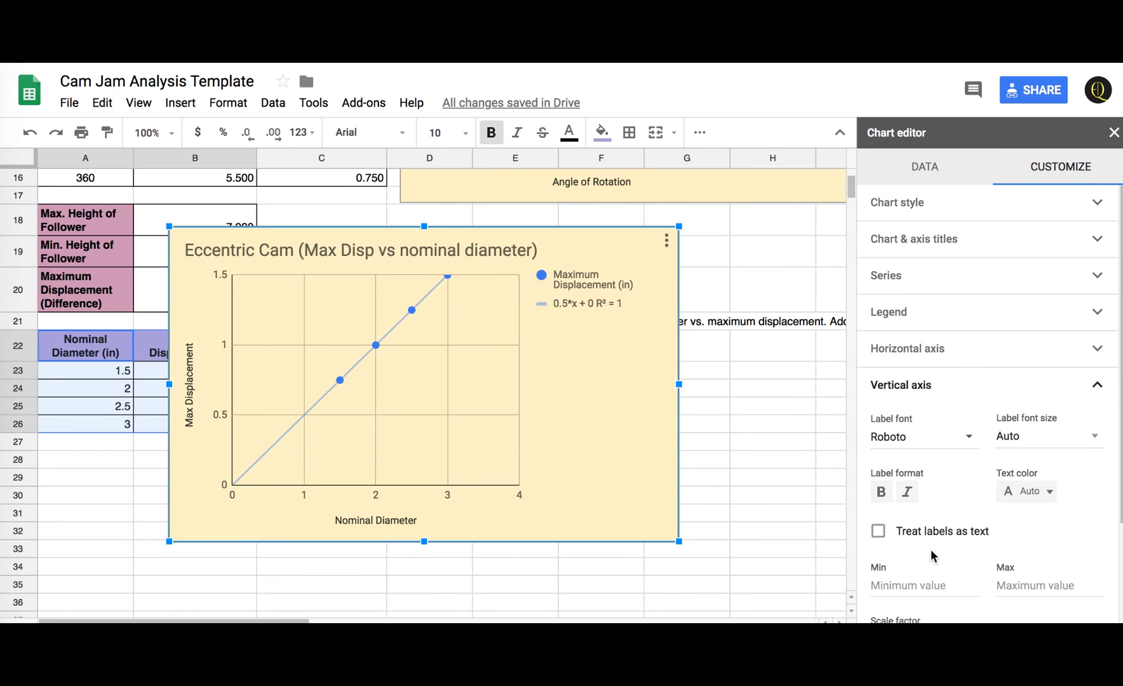
{"action": "left_click", "coordinate": [924, 584]}
{"action": "type", "text": "0"}
{"action": "left_click", "coordinate": [1013, 584]}
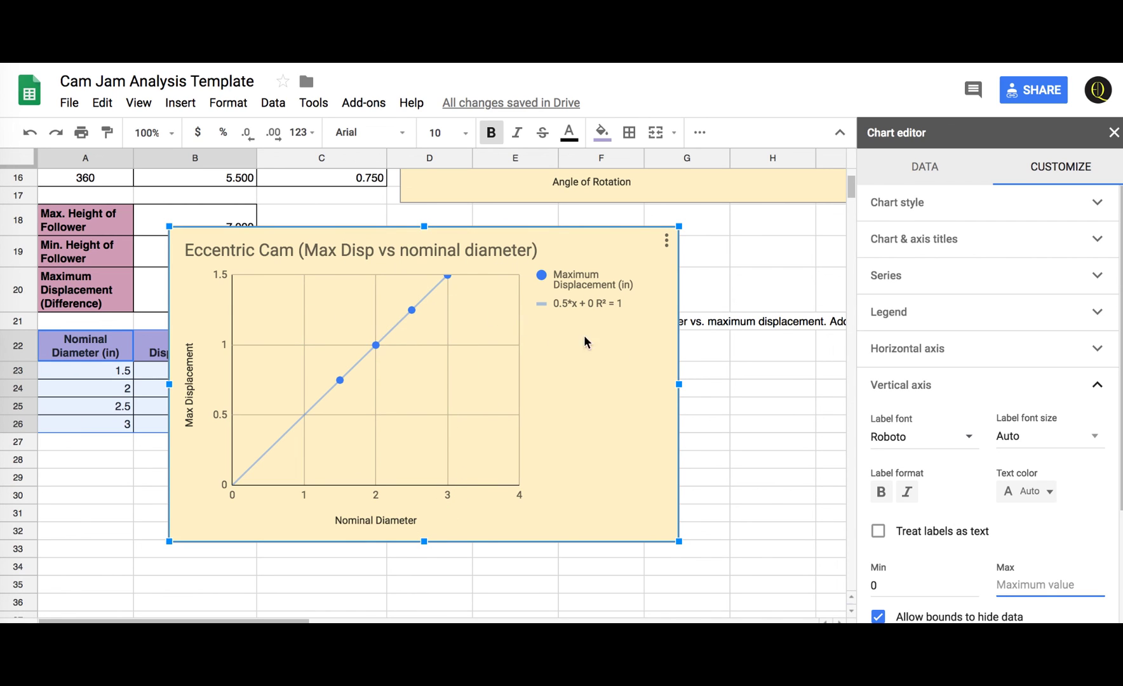
{"action": "type", "text": "2"}
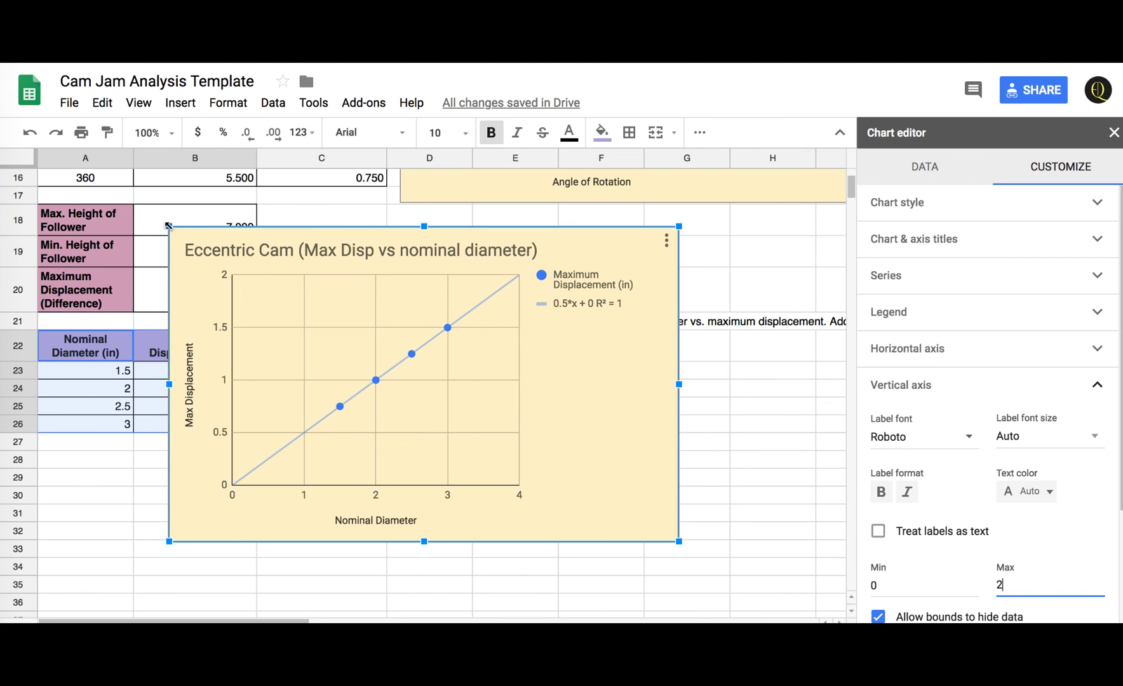
Step: Shrink the chart, place it below the row 21 instructions, close the editor, and return to the sheet top
{"action": "left_click_drag", "start_coordinate": [169, 226], "coordinate": [261, 284]}
{"action": "left_click_drag", "start_coordinate": [367, 287], "coordinate": [447, 343]}
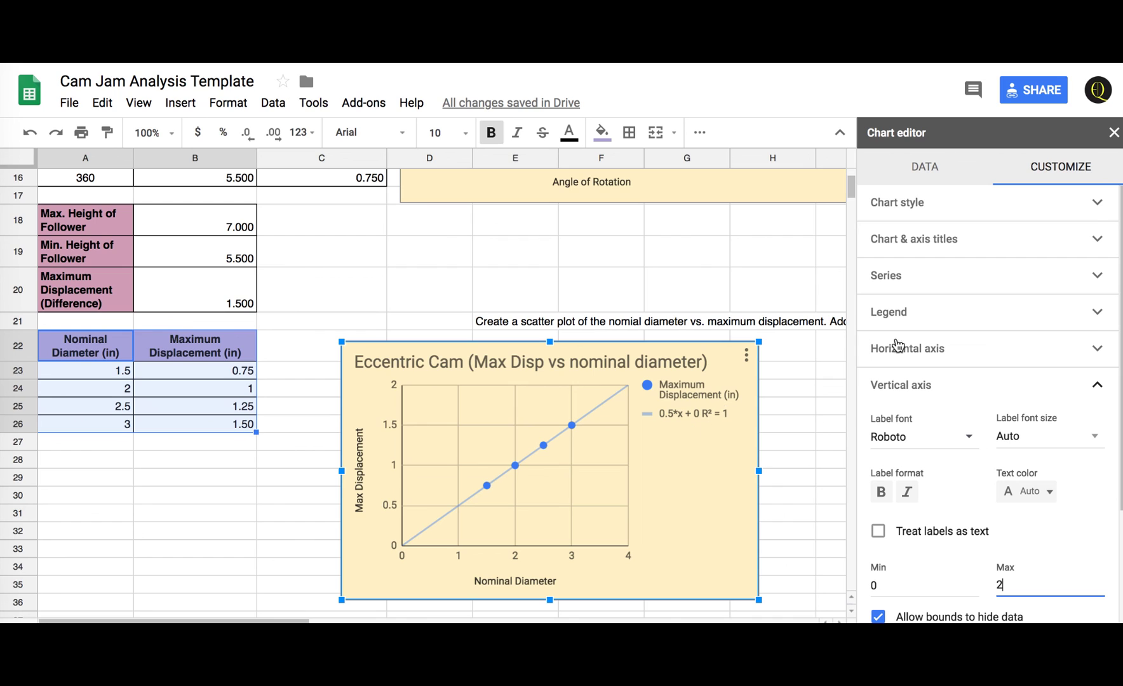
{"action": "left_click", "coordinate": [1115, 132]}
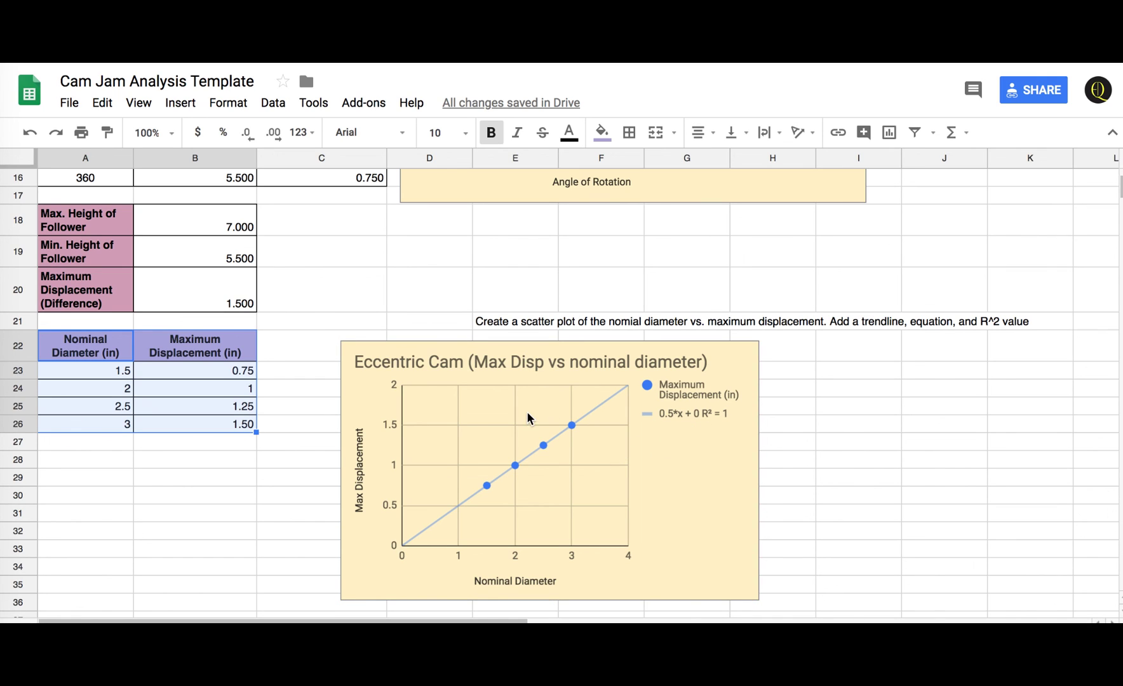
{"action": "key", "text": "ctrl+Home"}
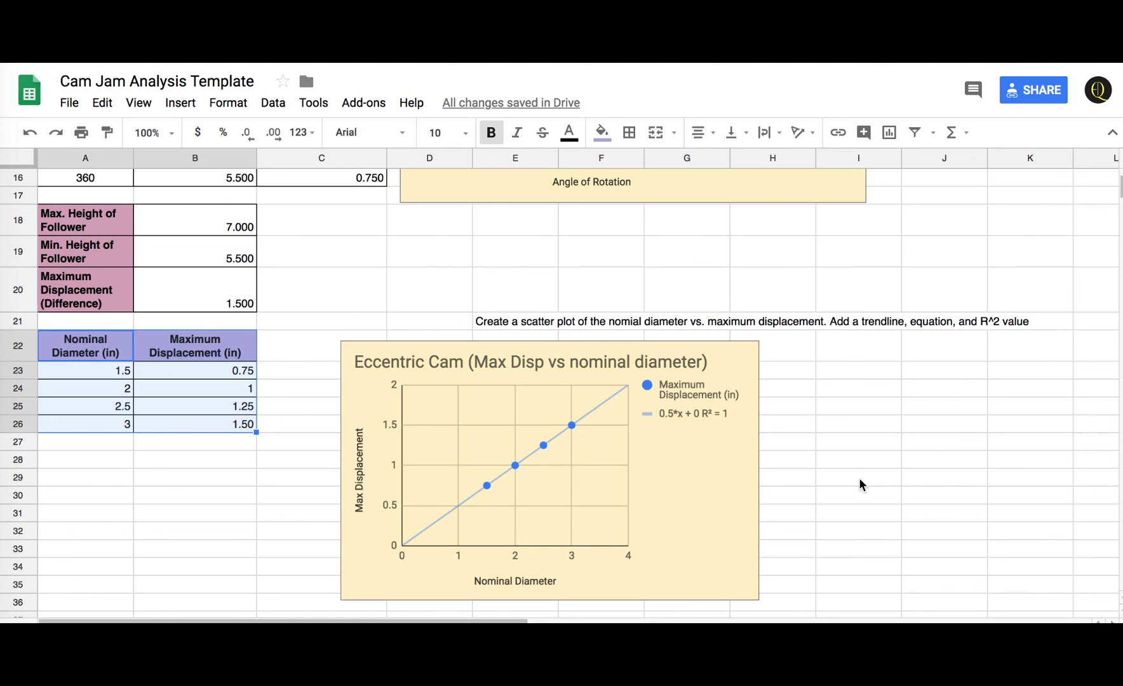
{"action": "scroll", "coordinate": [860, 479], "scroll_direction": "up", "scroll_amount": 5}
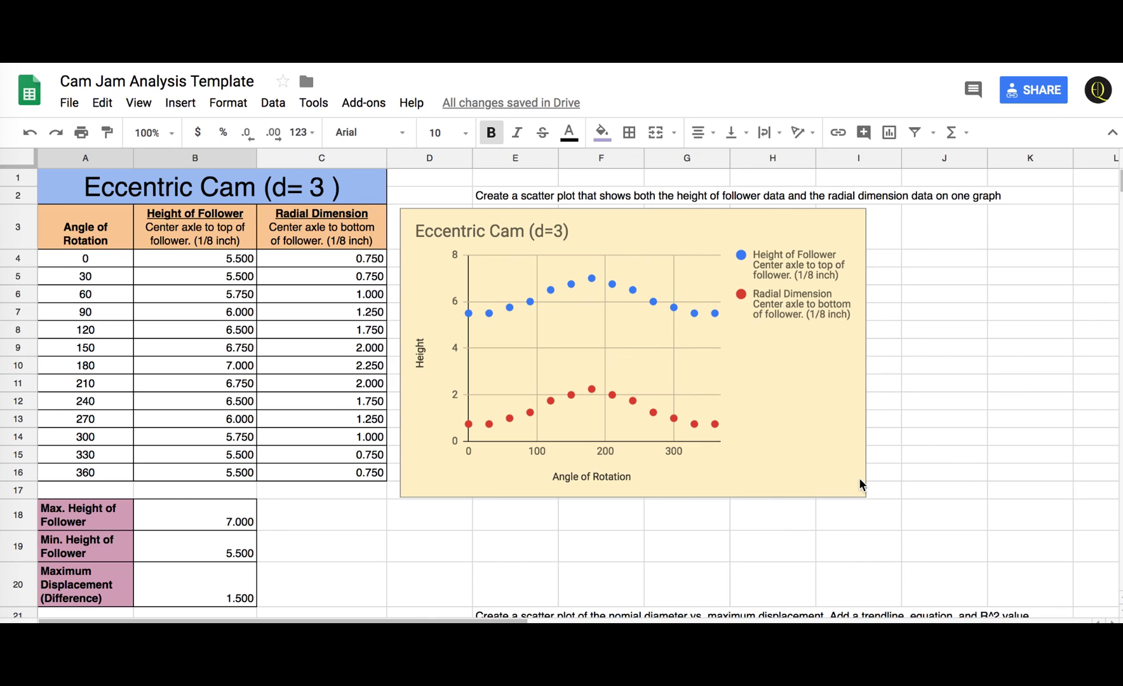